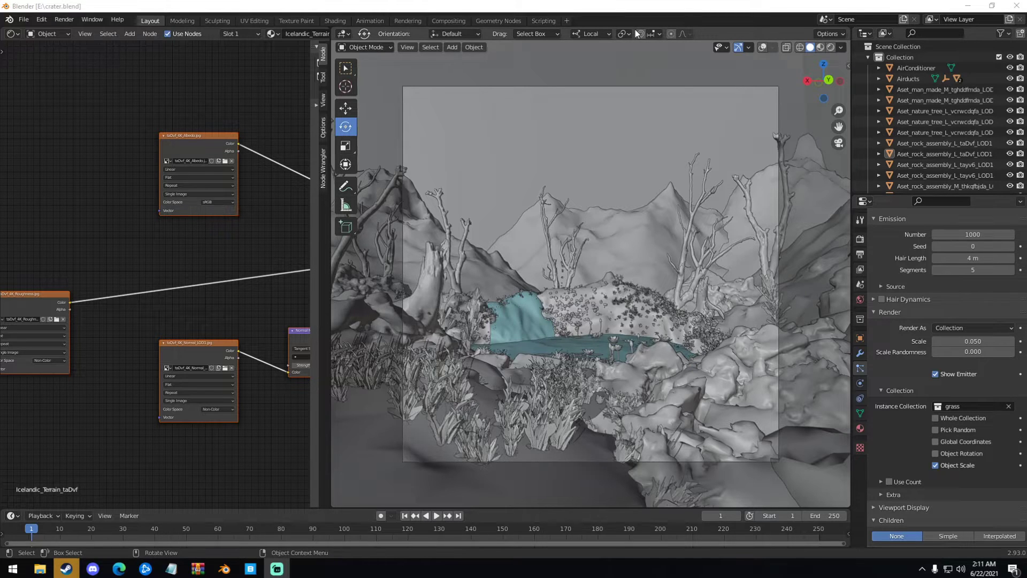
Step: Show the View Layer passes panel with Combined, Z and Mist enabled
{"action": "scroll", "coordinate": [962, 295], "scroll_direction": "up", "scroll_amount": 5}
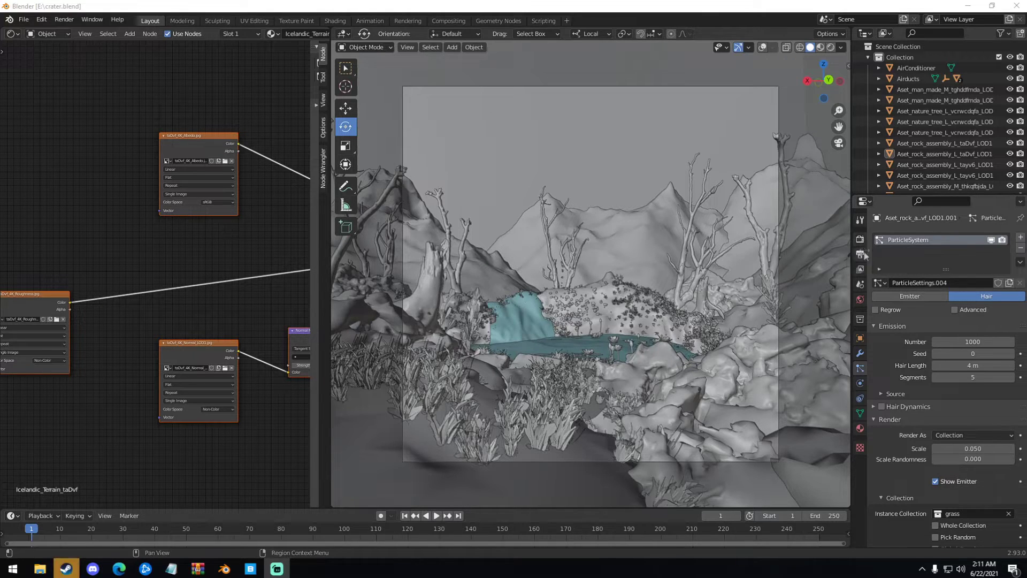
{"action": "left_click", "coordinate": [860, 270]}
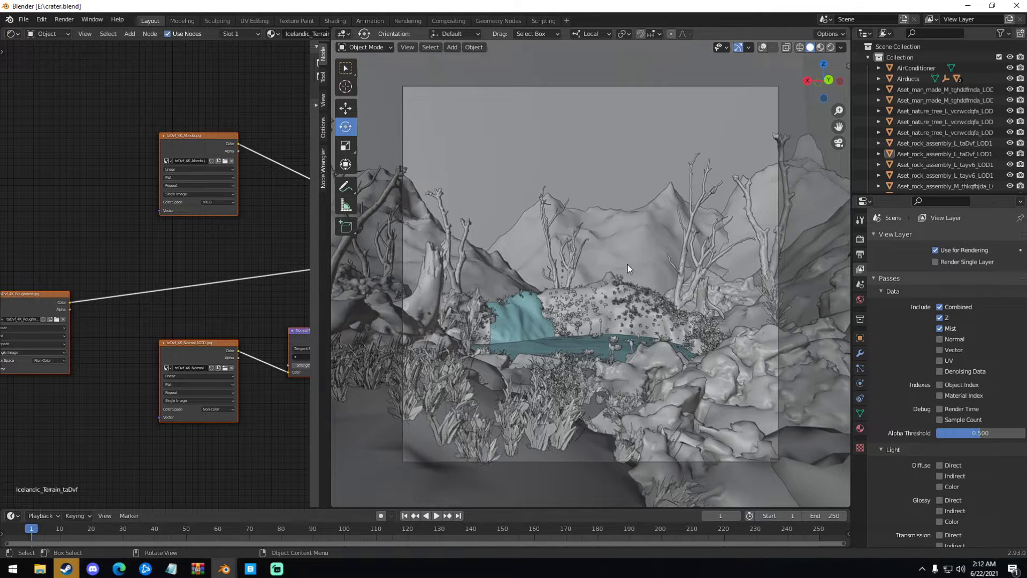
Step: Bring the finished crater render window to the front and drag it left into full view
{"action": "left_click", "coordinate": [64, 20]}
{"action": "mouse_move", "coordinate": [224, 569]}
{"action": "left_click", "coordinate": [281, 525]}
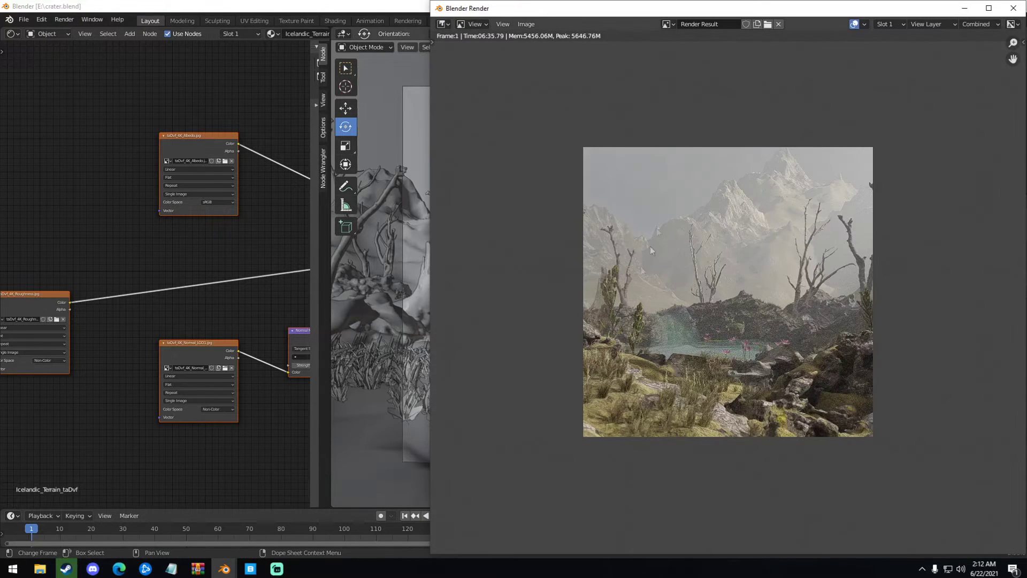
{"action": "left_click_drag", "start_coordinate": [604, 8], "coordinate": [499, 18]}
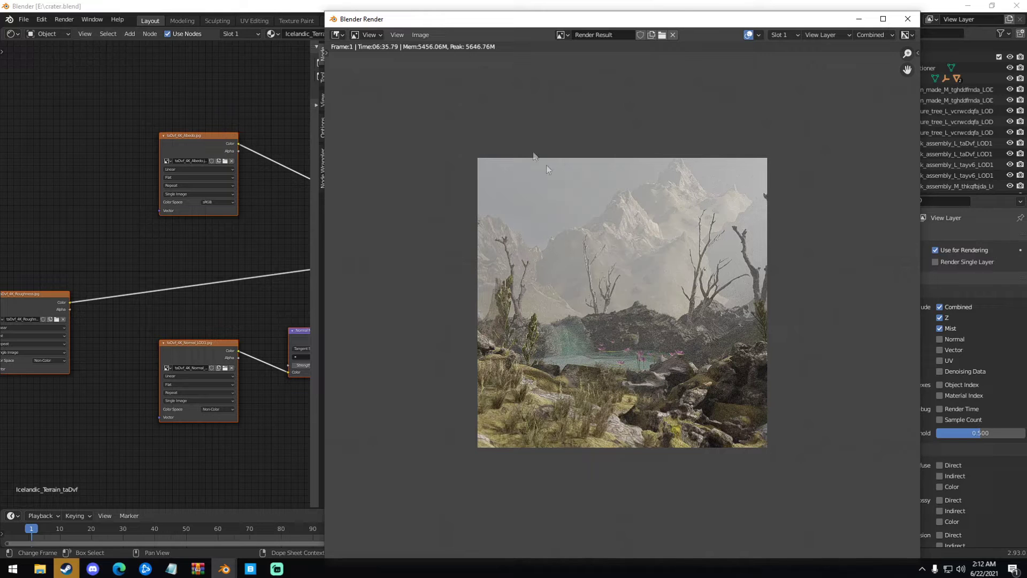
{"action": "left_click_drag", "start_coordinate": [419, 19], "coordinate": [356, 19]}
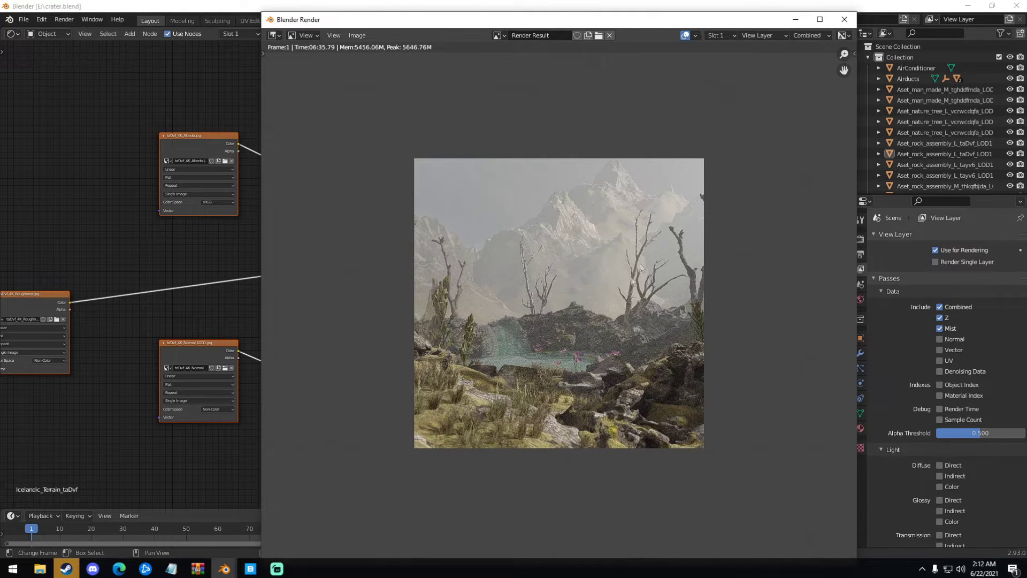
{"action": "scroll", "coordinate": [571, 301], "scroll_direction": "up", "scroll_amount": 2}
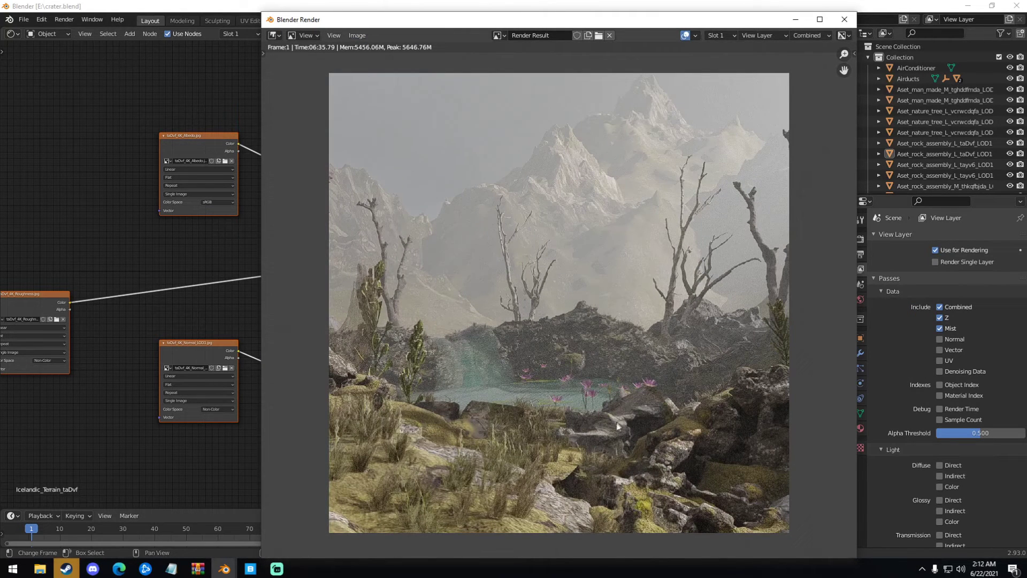
{"action": "scroll", "coordinate": [616, 425], "scroll_direction": "down", "scroll_amount": 2}
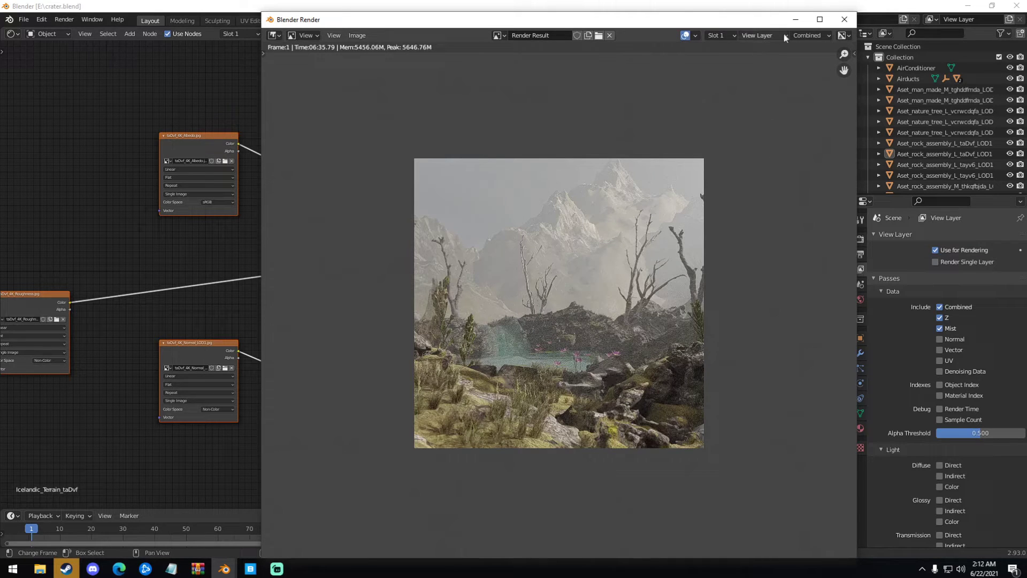
{"action": "left_click", "coordinate": [801, 37]}
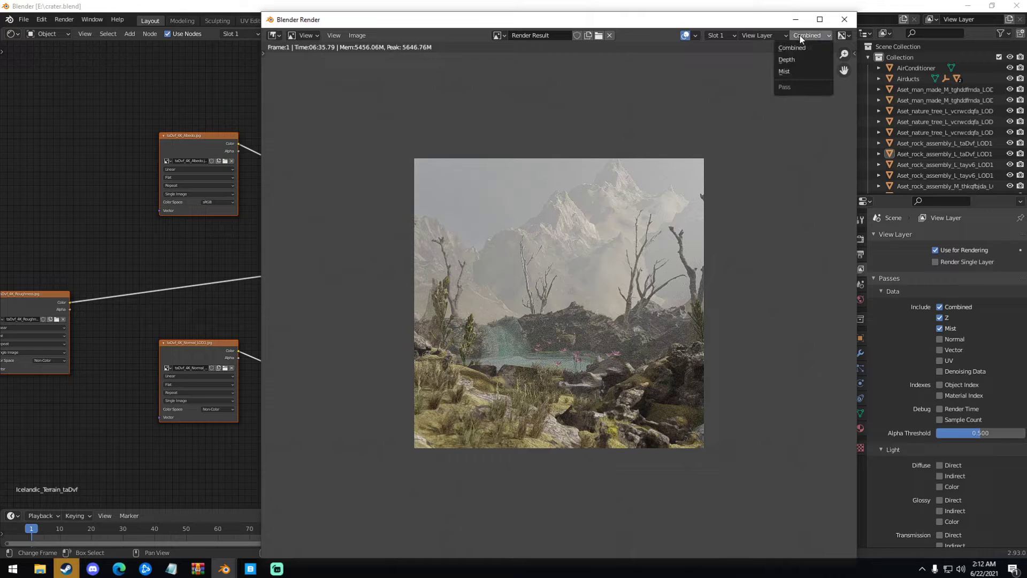
{"action": "left_click", "coordinate": [791, 72]}
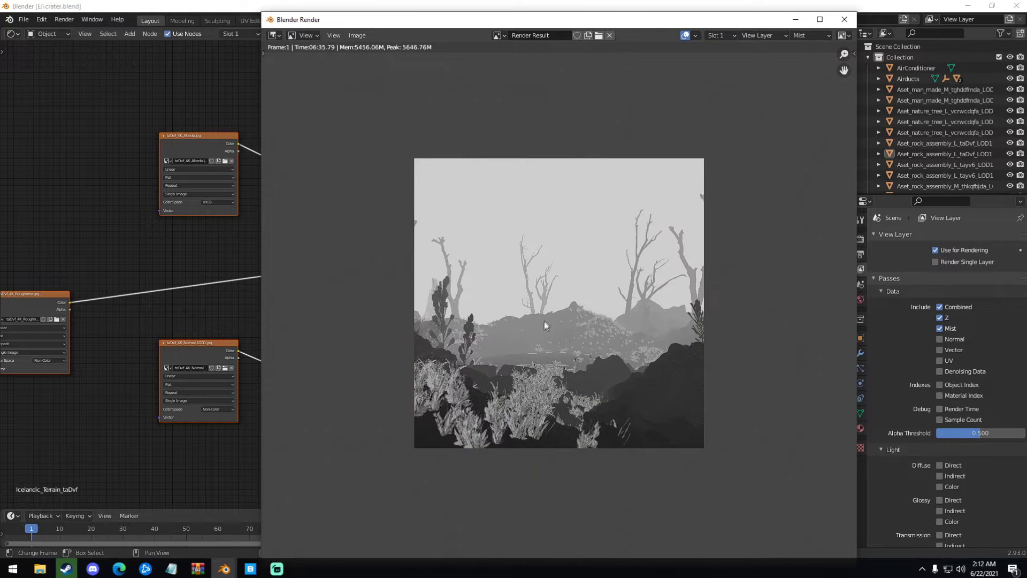
{"action": "scroll", "coordinate": [543, 324], "scroll_direction": "up", "scroll_amount": 2}
{"action": "scroll", "coordinate": [596, 419], "scroll_direction": "down", "scroll_amount": 2}
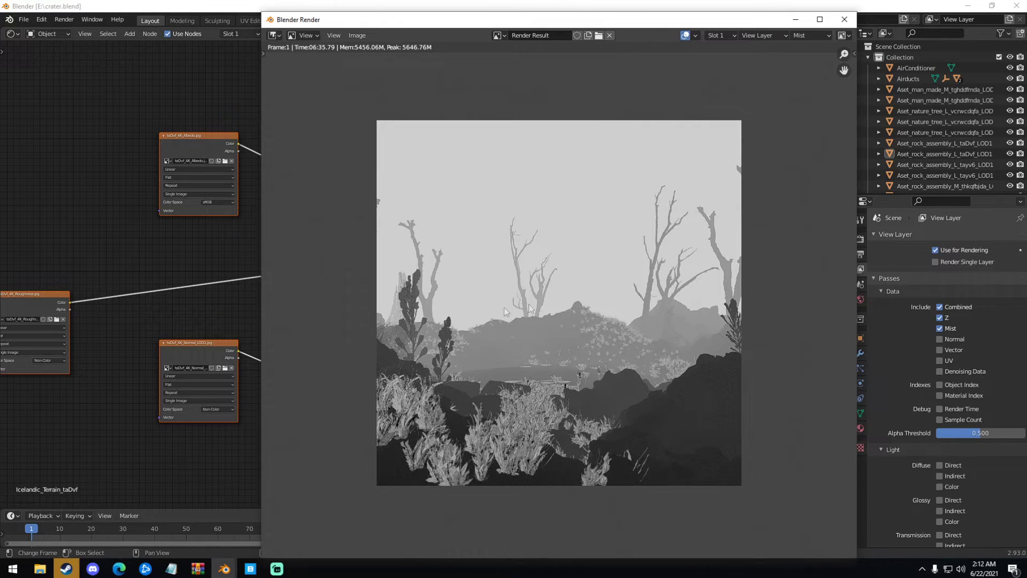
{"action": "scroll", "coordinate": [508, 326], "scroll_direction": "down", "scroll_amount": 1}
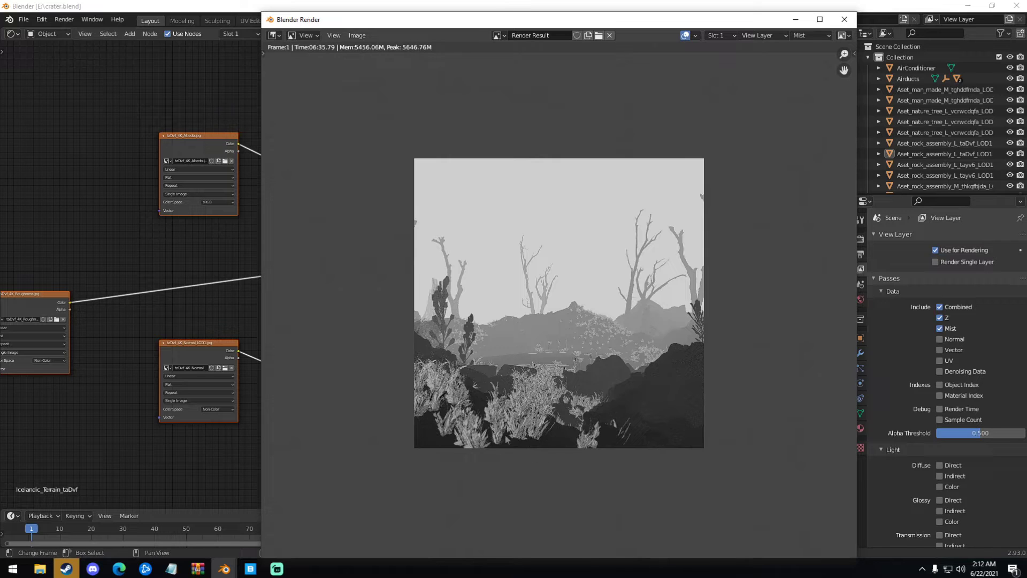
{"action": "scroll", "coordinate": [573, 426], "scroll_direction": "up", "scroll_amount": 2}
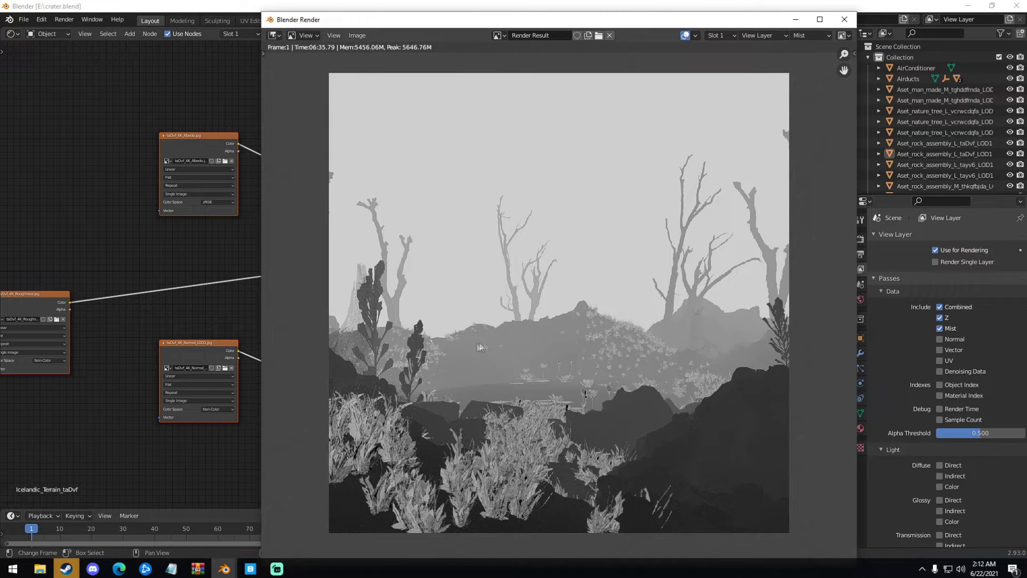
{"action": "scroll", "coordinate": [492, 348], "scroll_direction": "down", "scroll_amount": 1}
{"action": "left_click", "coordinate": [808, 35]}
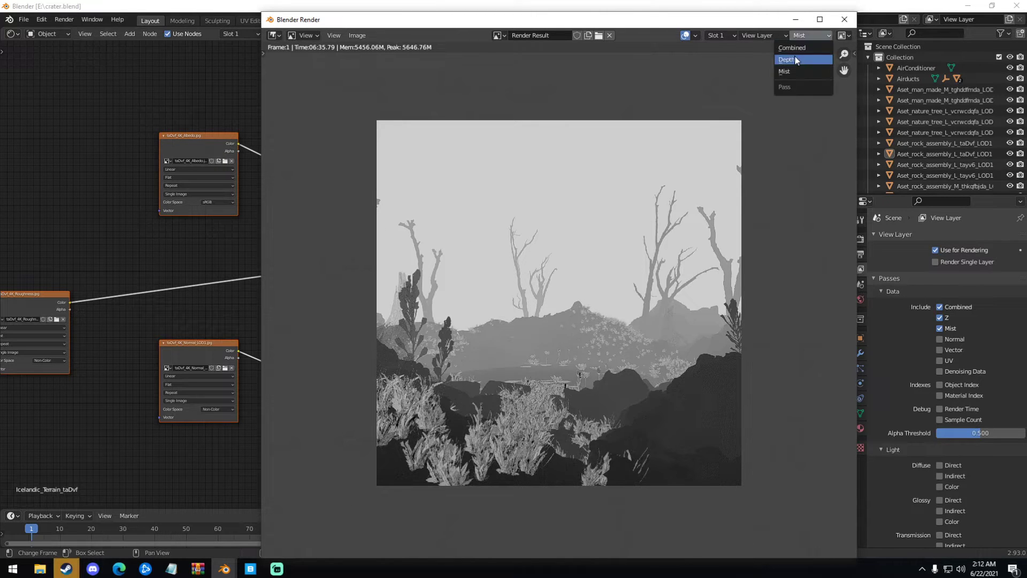
{"action": "left_click", "coordinate": [793, 57]}
{"action": "left_click", "coordinate": [801, 35]}
{"action": "left_click", "coordinate": [797, 46]}
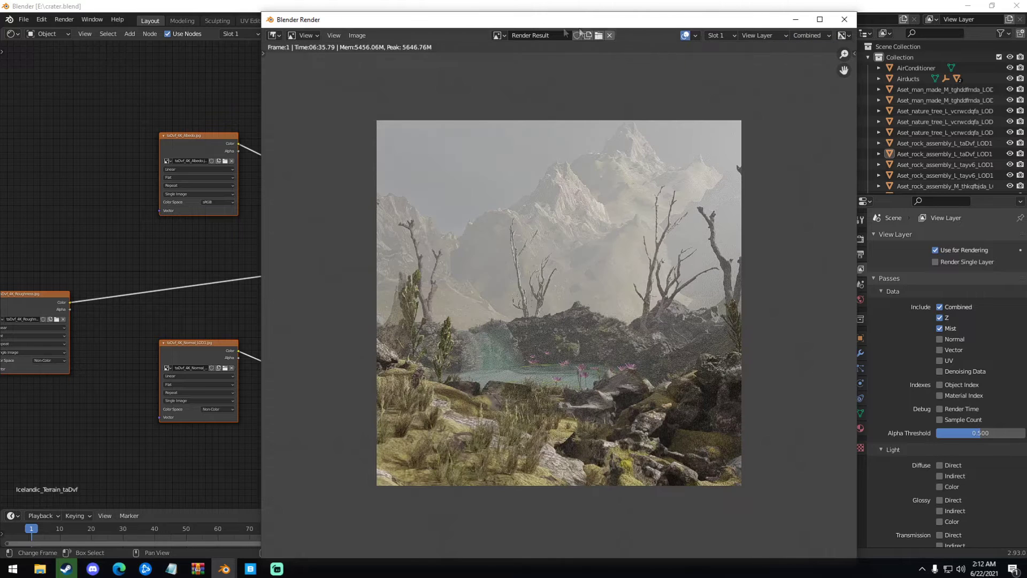
{"action": "left_click", "coordinate": [808, 36]}
{"action": "left_click", "coordinate": [813, 67]}
{"action": "left_click", "coordinate": [808, 36]}
{"action": "left_click", "coordinate": [801, 47]}
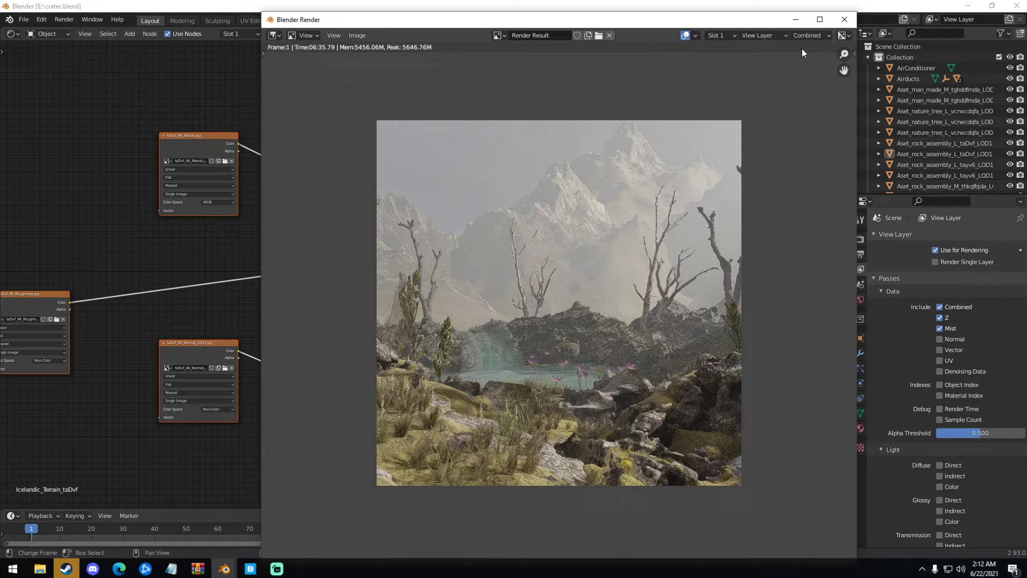
{"action": "left_click", "coordinate": [304, 5]}
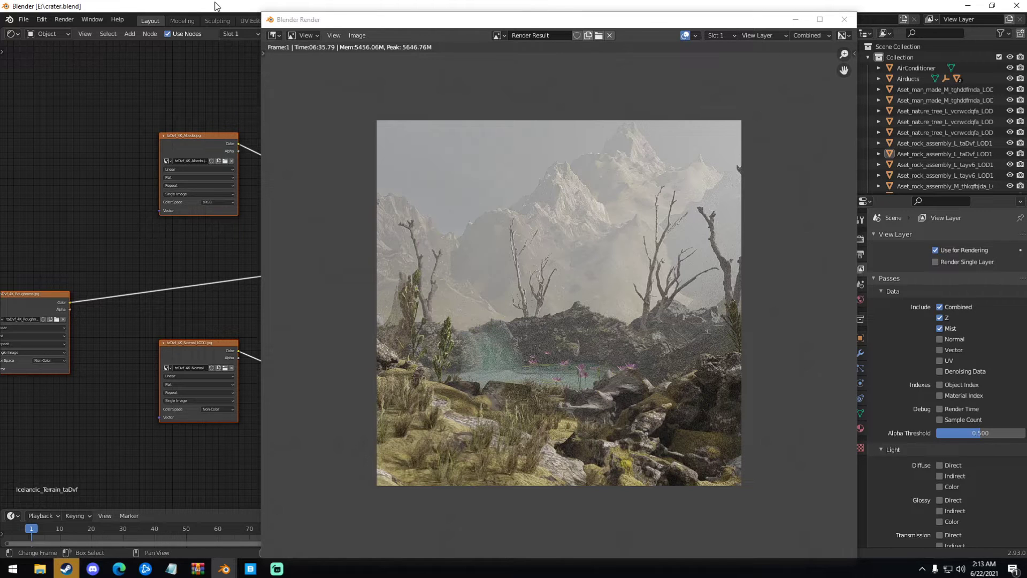
Step: Put away the render window and enable Use Nodes in the Compositing workspace
{"action": "left_click", "coordinate": [794, 21]}
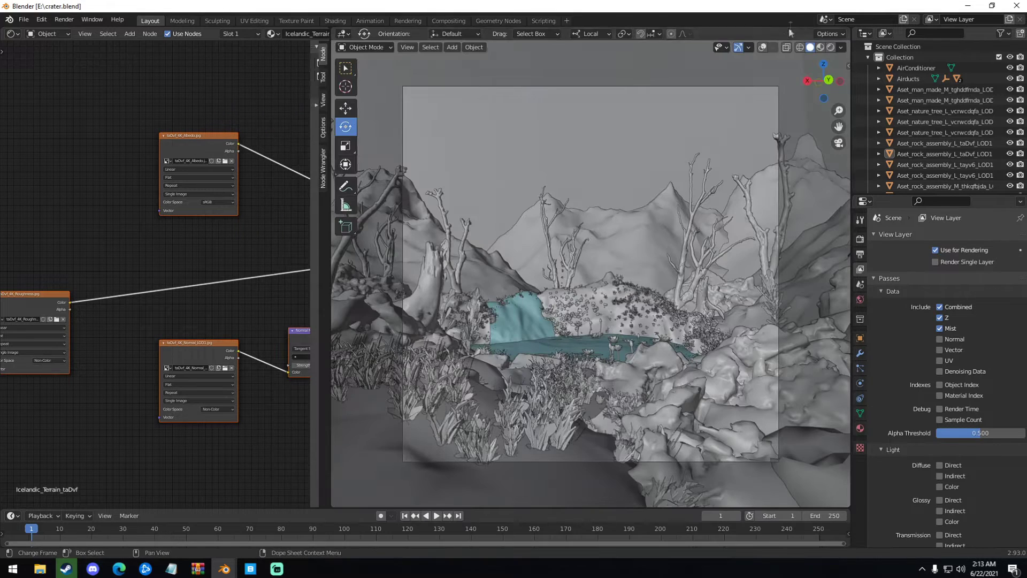
{"action": "left_click", "coordinate": [456, 19]}
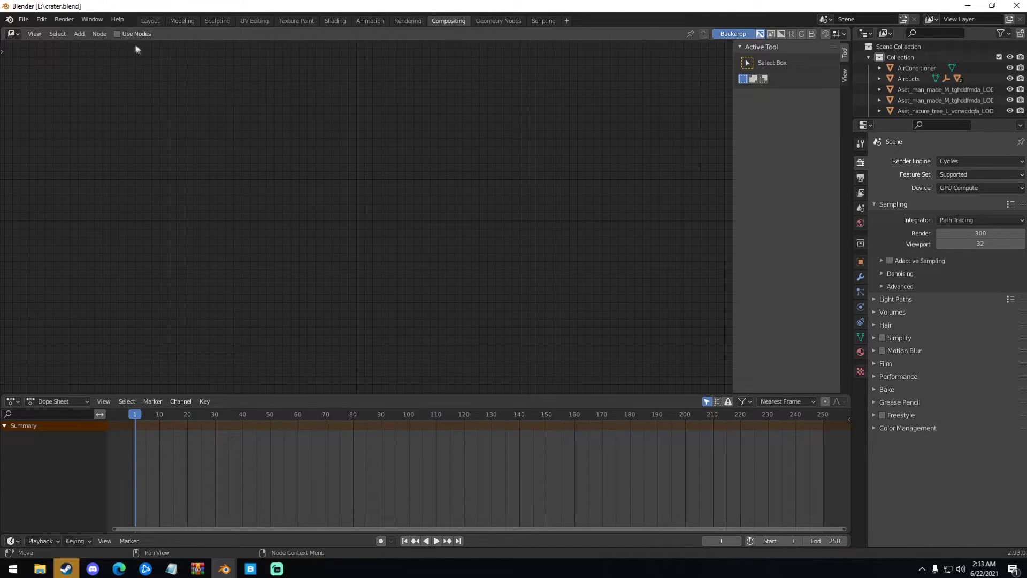
{"action": "left_click", "coordinate": [117, 34]}
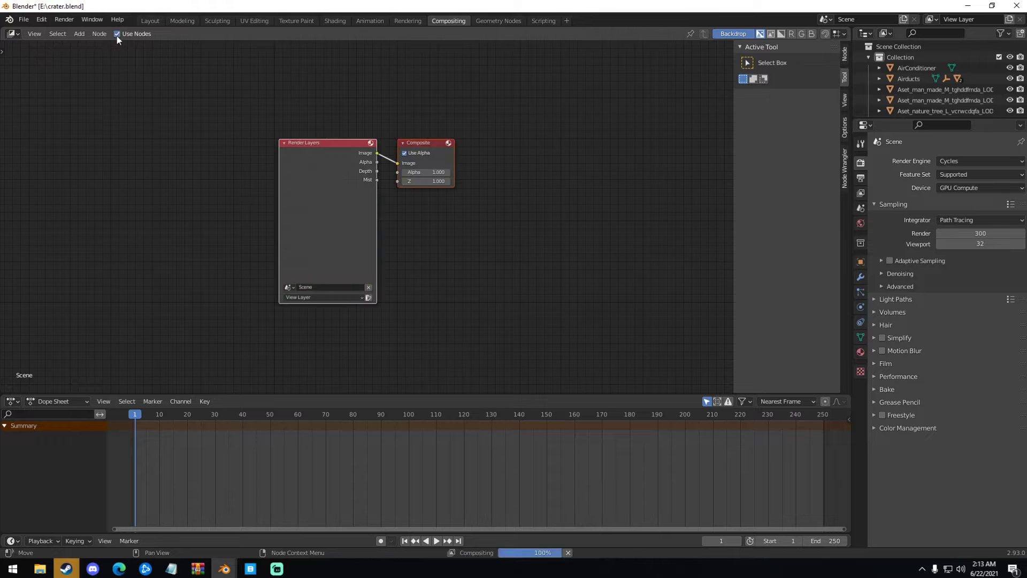
Step: Spread the nodes apart, Render Layers up-left and Composite to the right
{"action": "left_click_drag", "start_coordinate": [322, 140], "coordinate": [245, 113]}
{"action": "scroll", "coordinate": [263, 139], "scroll_direction": "up", "scroll_amount": 2}
{"action": "scroll", "coordinate": [263, 139], "scroll_direction": "up", "scroll_amount": 1}
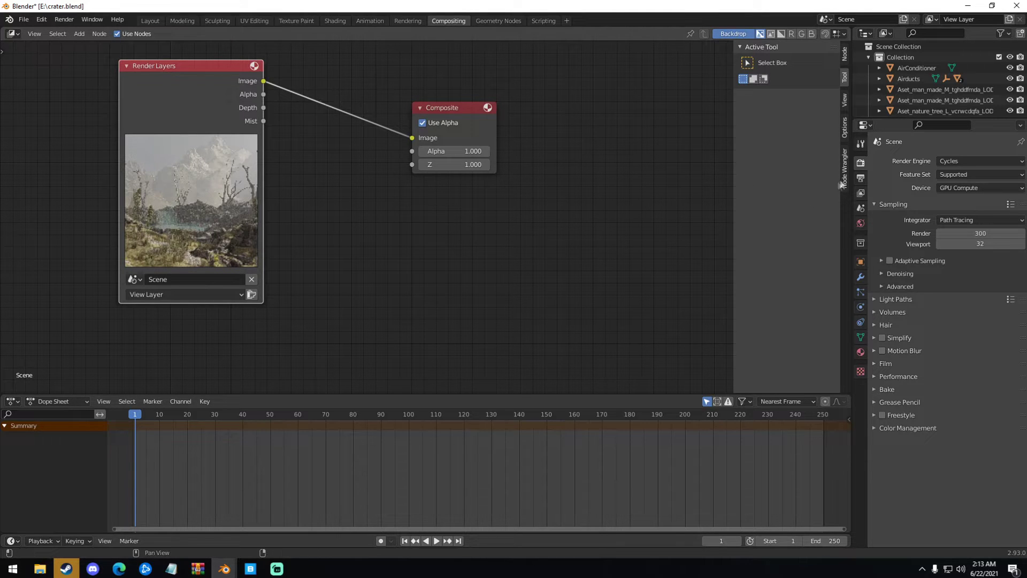
{"action": "scroll", "coordinate": [447, 204], "scroll_direction": "down", "scroll_amount": 1}
{"action": "scroll", "coordinate": [447, 204], "scroll_direction": "down", "scroll_amount": 2}
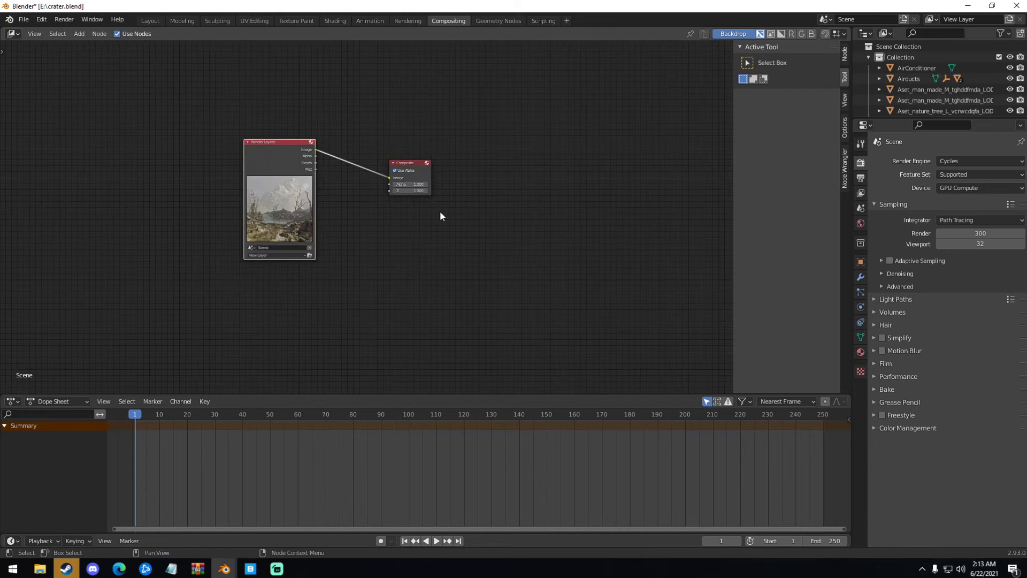
{"action": "left_click_drag", "start_coordinate": [412, 163], "coordinate": [504, 162]}
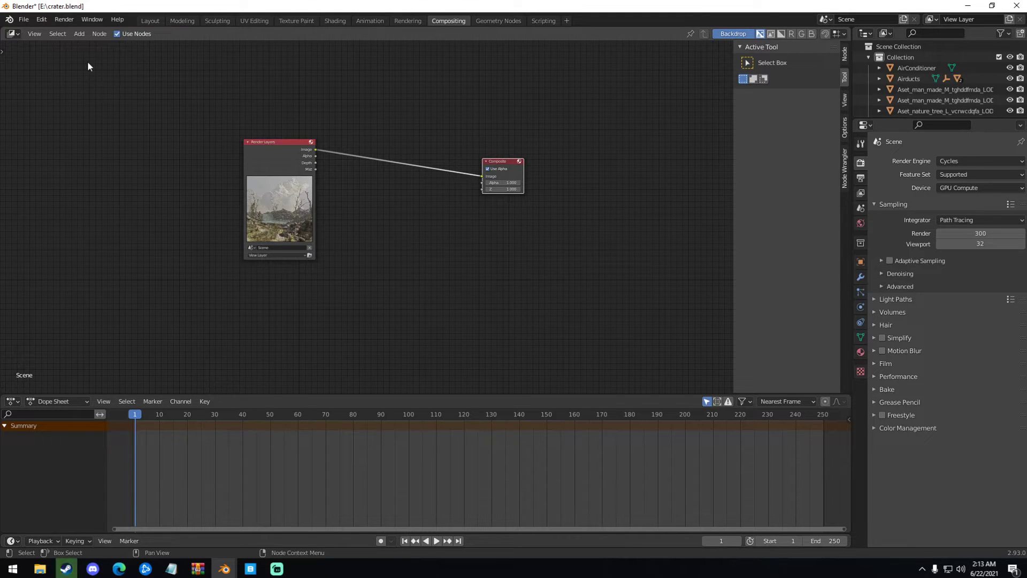
Step: Search the Preferences add-ons for 'node' to confirm Node Wrangler, then close Preferences
{"action": "left_click", "coordinate": [42, 20]}
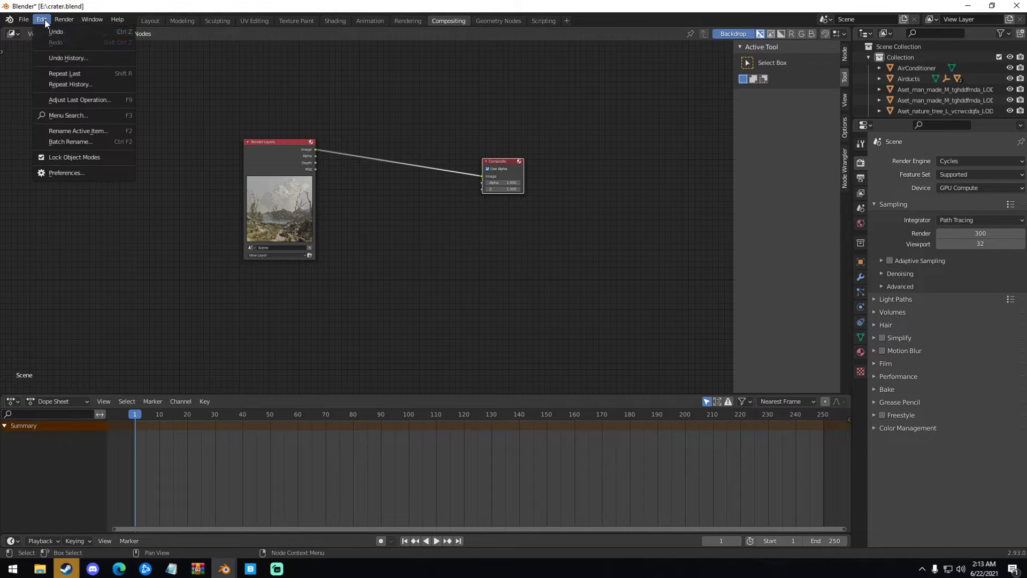
{"action": "left_click", "coordinate": [53, 176]}
{"action": "left_click", "coordinate": [304, 60]}
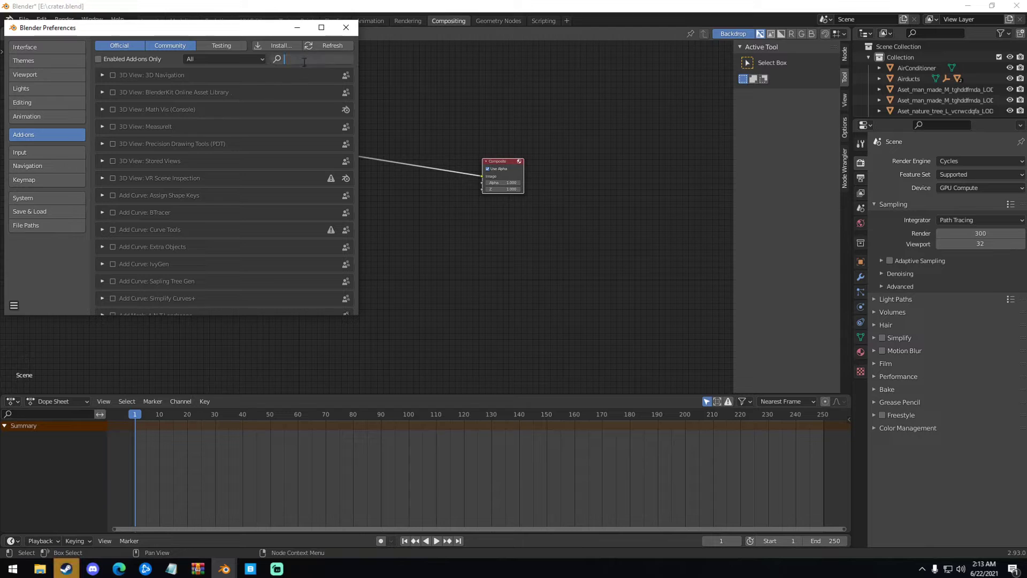
{"action": "type", "text": "node"}
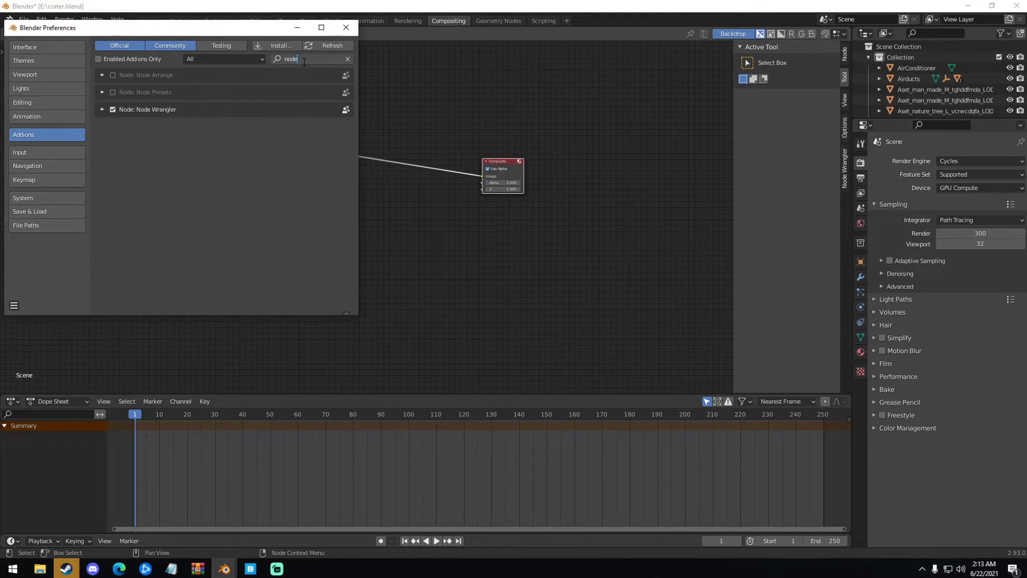
{"action": "key", "text": "Return"}
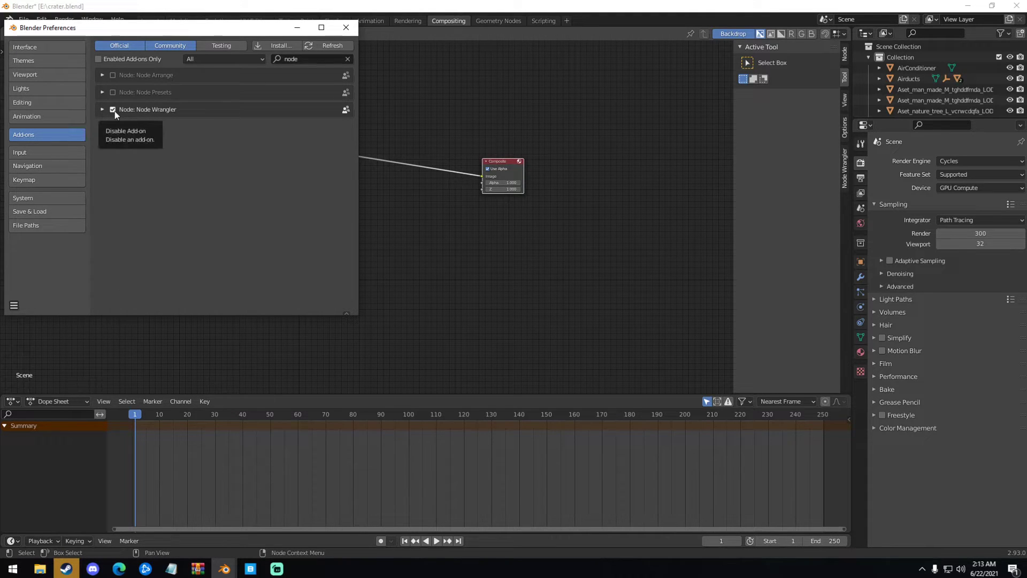
{"action": "left_click", "coordinate": [355, 26]}
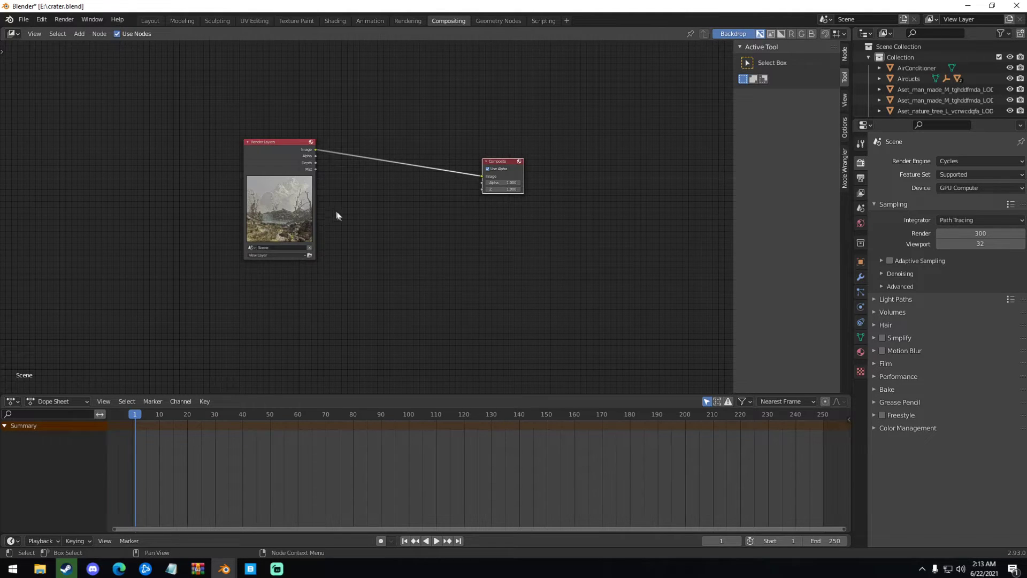
{"action": "scroll", "coordinate": [338, 215], "scroll_direction": "up", "scroll_amount": 2}
Step: Add a Viewer on Render Layers, cycling its preview through Alpha and Depth to Mist
{"action": "left_click", "coordinate": [219, 117]}
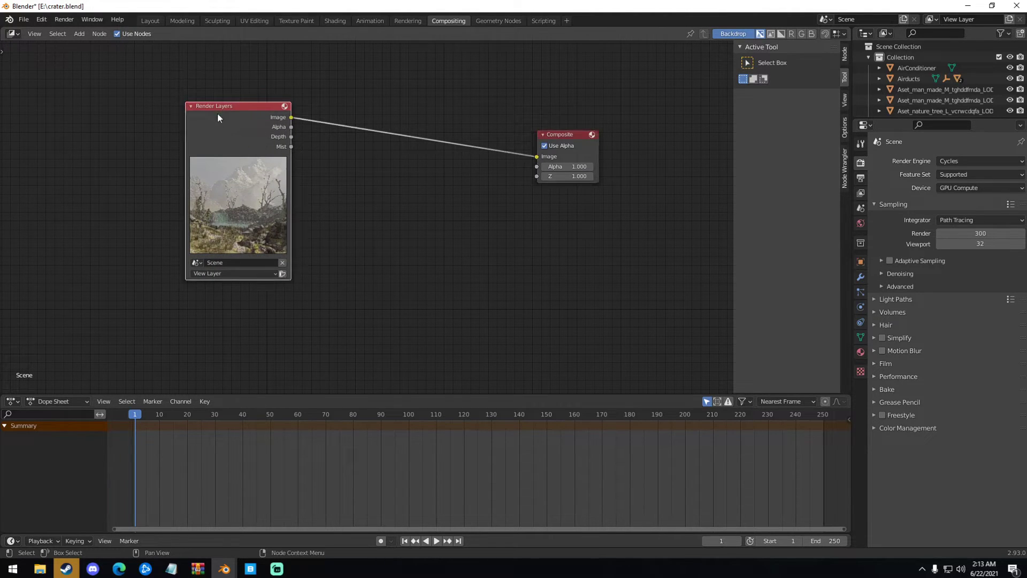
{"action": "middle_click_drag", "start_coordinate": [232, 99], "coordinate": [367, 122]}
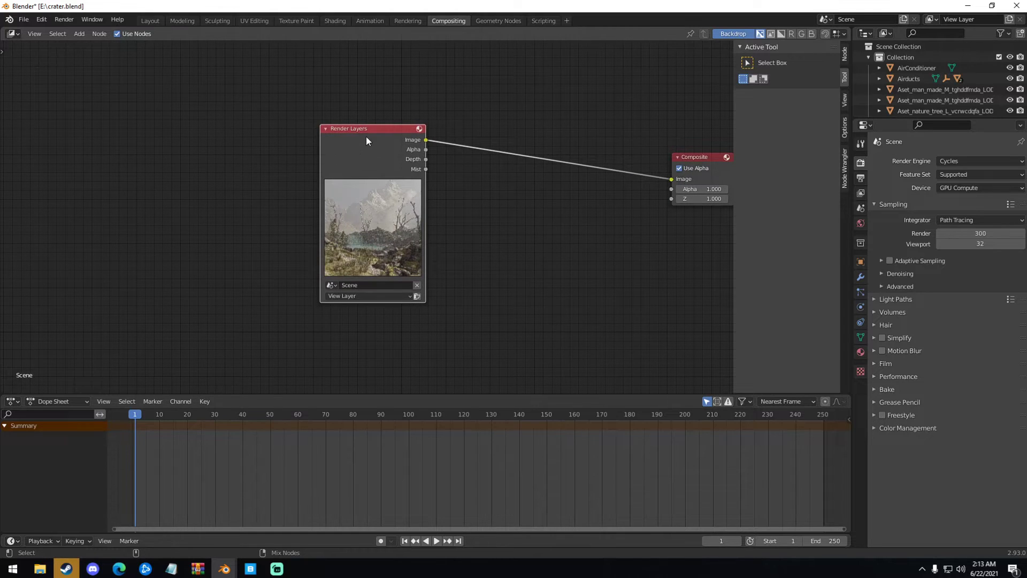
{"action": "left_click", "coordinate": [366, 137], "text": "ctrl+shift"}
{"action": "left_click", "coordinate": [366, 137], "text": "ctrl+shift"}
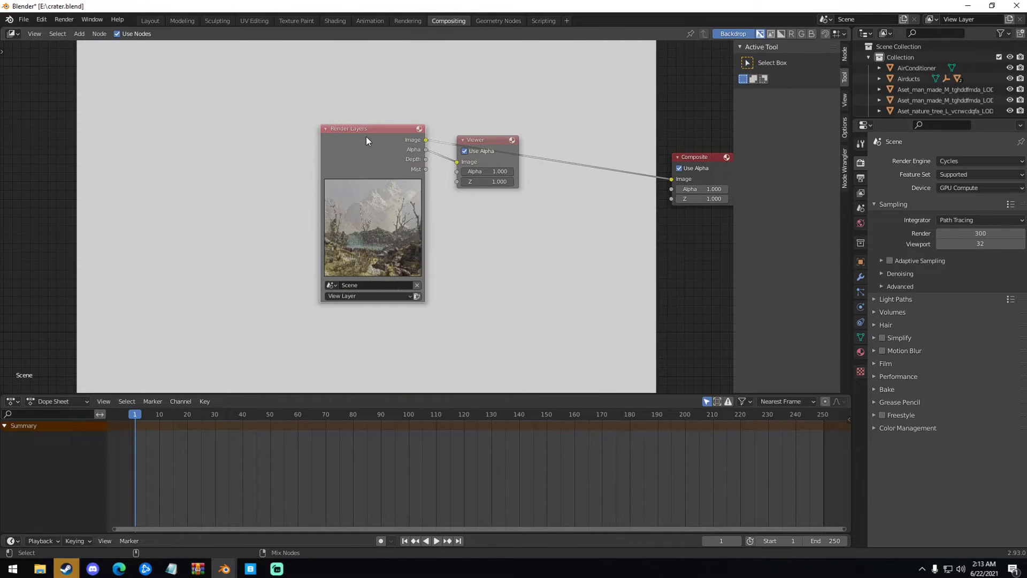
{"action": "left_click", "coordinate": [366, 137], "text": "ctrl+shift"}
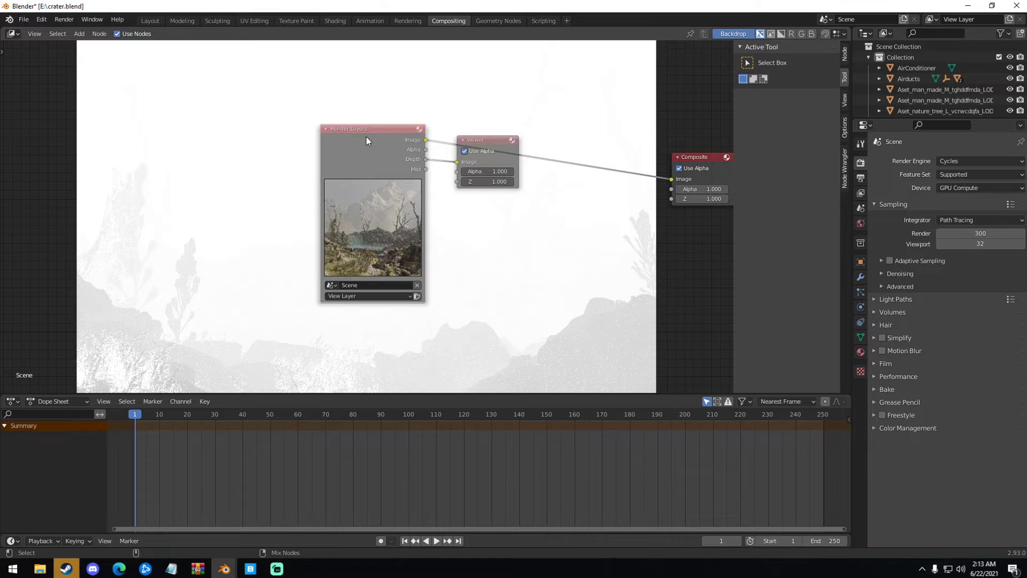
{"action": "left_click", "coordinate": [366, 136], "text": "ctrl+shift"}
Step: Move Render Layers left and the Viewer down-right, keeping the preview on Mist
{"action": "left_click_drag", "start_coordinate": [366, 136], "coordinate": [232, 123]}
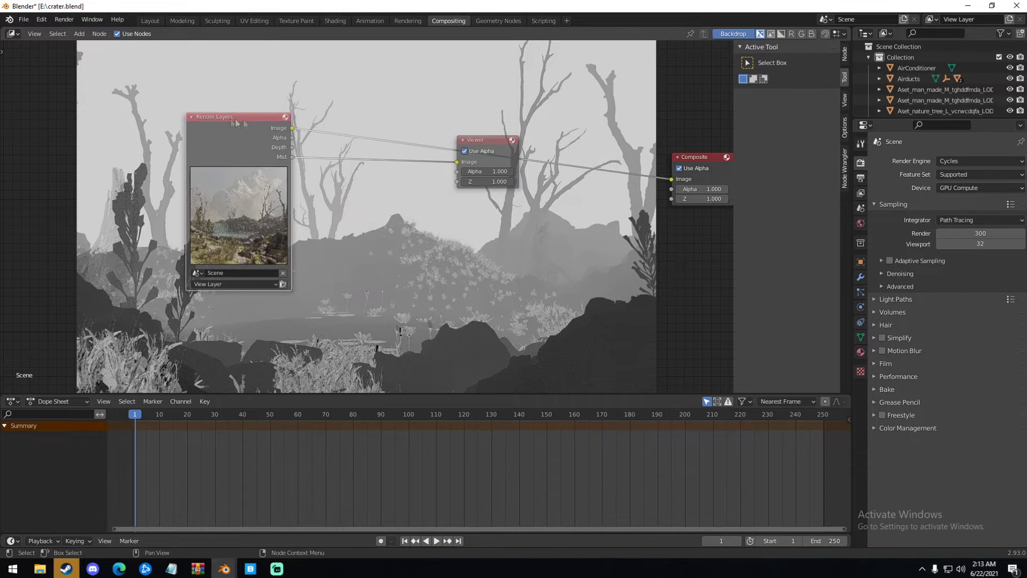
{"action": "left_click_drag", "start_coordinate": [484, 145], "coordinate": [582, 194]}
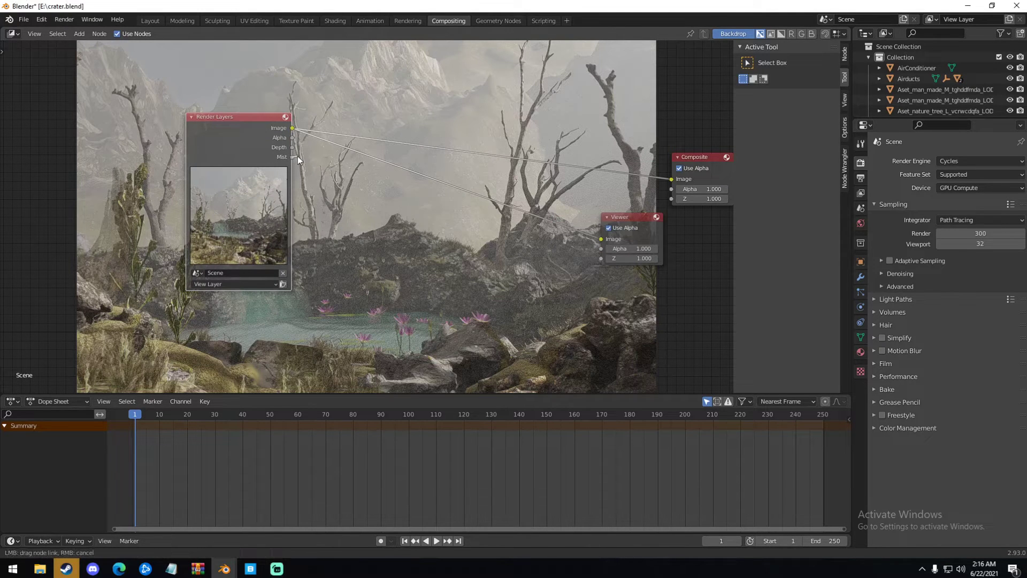
{"action": "left_click", "coordinate": [229, 124], "text": "ctrl+shift"}
{"action": "left_click", "coordinate": [229, 124], "text": "ctrl+shift"}
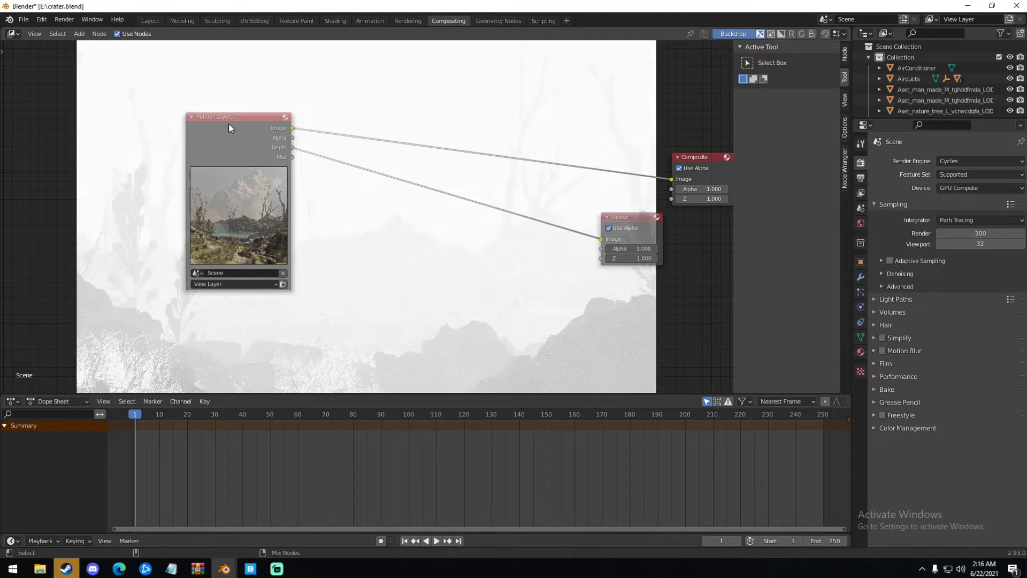
{"action": "left_click", "coordinate": [229, 124], "text": "ctrl+shift"}
{"action": "left_click_drag", "start_coordinate": [217, 126], "coordinate": [138, 128]}
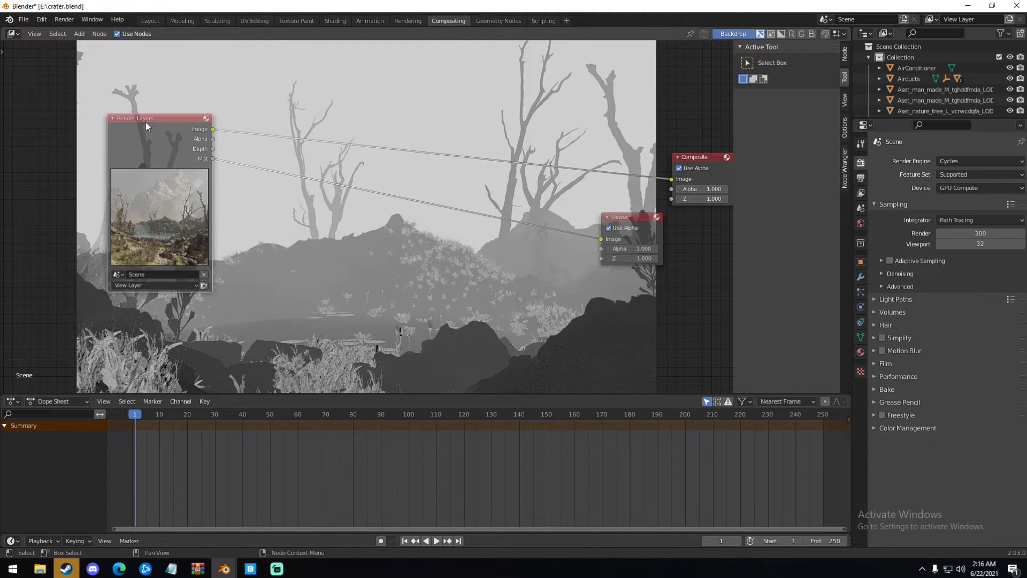
Step: Add a Normalize node via a 'norm' search onto the Mist–Viewer link and shift it left
{"action": "key", "text": "shift+a"}
{"action": "left_click", "coordinate": [328, 249]}
{"action": "type", "text": "norm"}
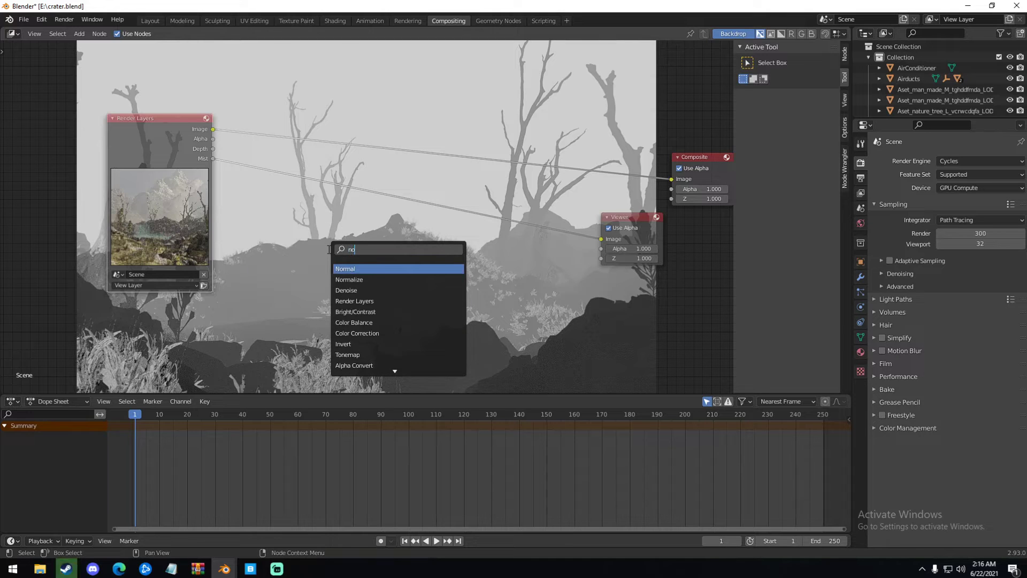
{"action": "key", "text": "Down"}
{"action": "key", "text": "Return"}
{"action": "left_click", "coordinate": [390, 193]}
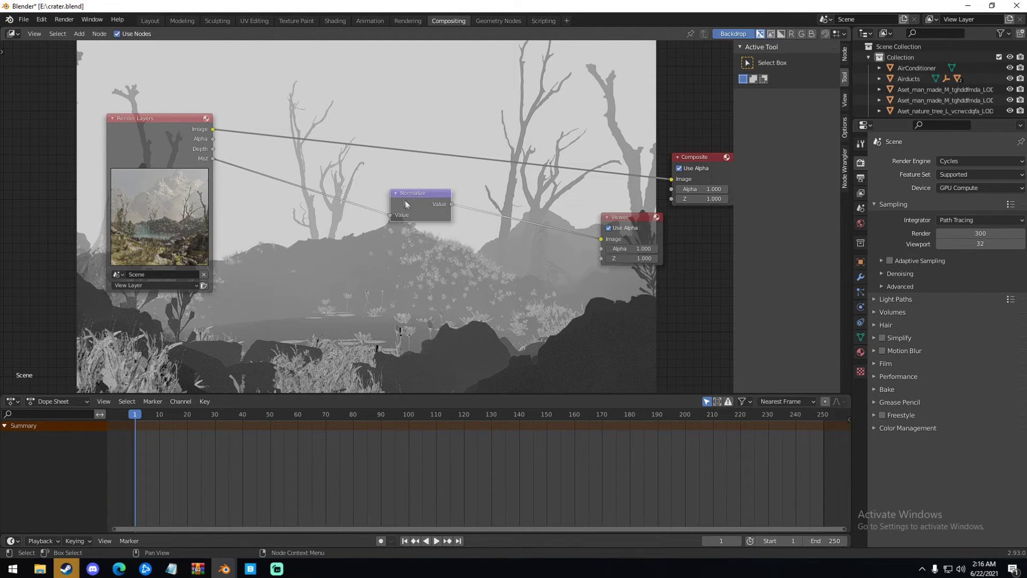
{"action": "left_click_drag", "start_coordinate": [409, 202], "coordinate": [389, 191]}
{"action": "scroll", "coordinate": [503, 198], "scroll_direction": "down", "scroll_amount": 2}
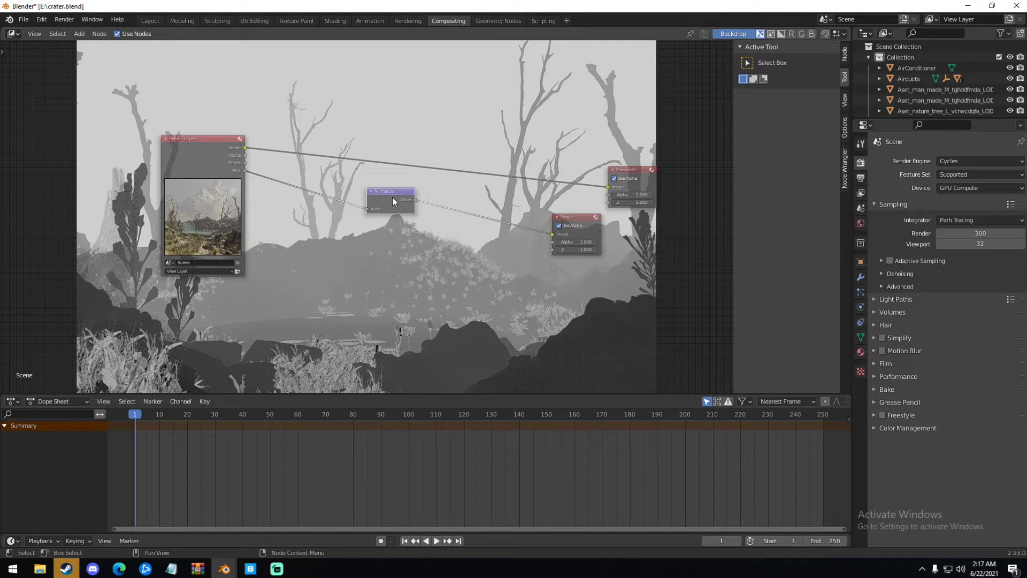
{"action": "left_click_drag", "start_coordinate": [391, 200], "coordinate": [333, 207]}
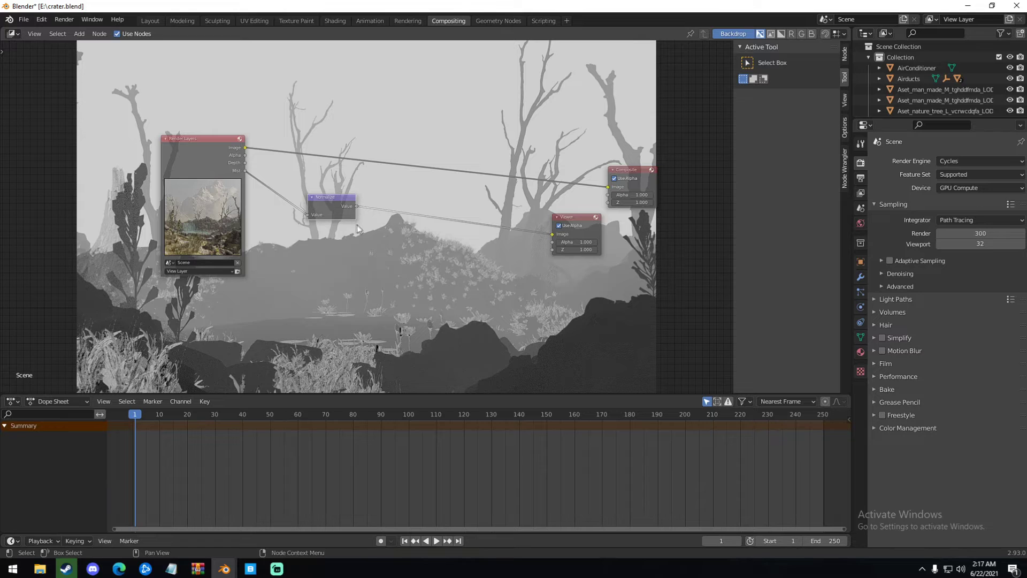
{"action": "key", "text": "shift+a"}
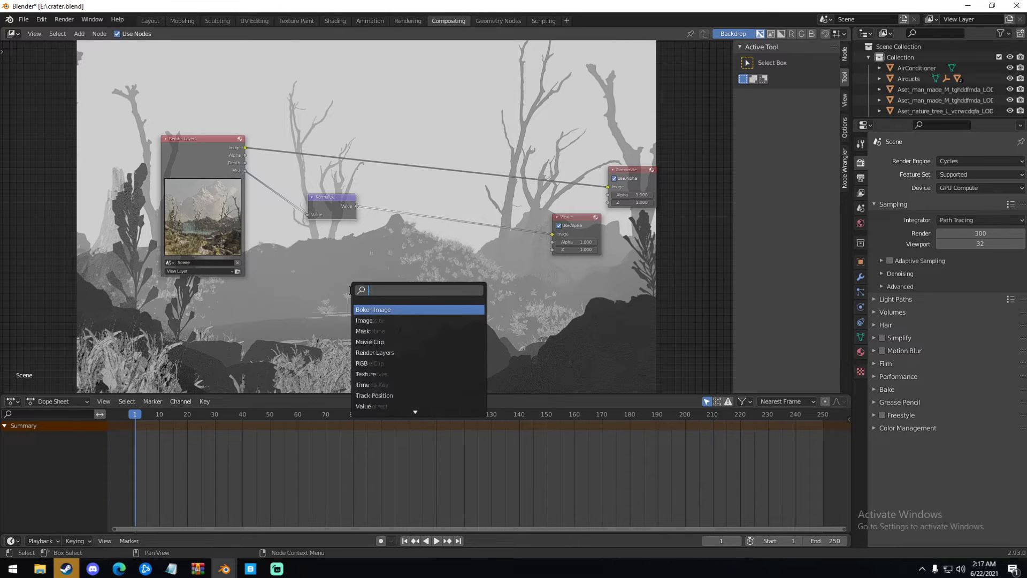
Step: Add a ColorRamp via a 'color' search onto the Normalize–Viewer link
{"action": "type", "text": "color"}
{"action": "key", "text": "Return"}
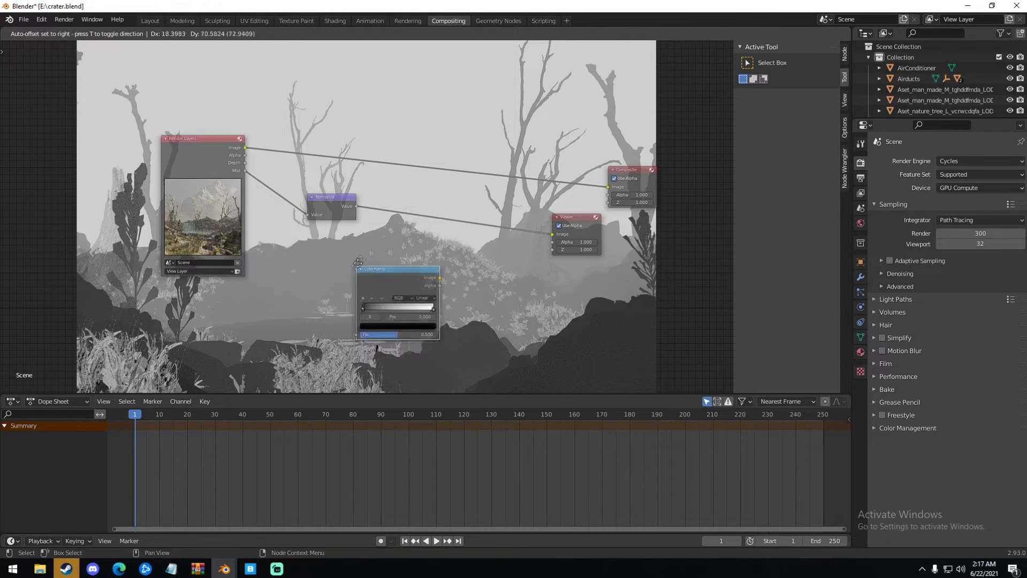
{"action": "left_click", "coordinate": [406, 202]}
Step: Set the ramp's black stop near 0 and white stop near 0.986, then move the Viewer down-right
{"action": "left_click_drag", "start_coordinate": [410, 250], "coordinate": [415, 214]}
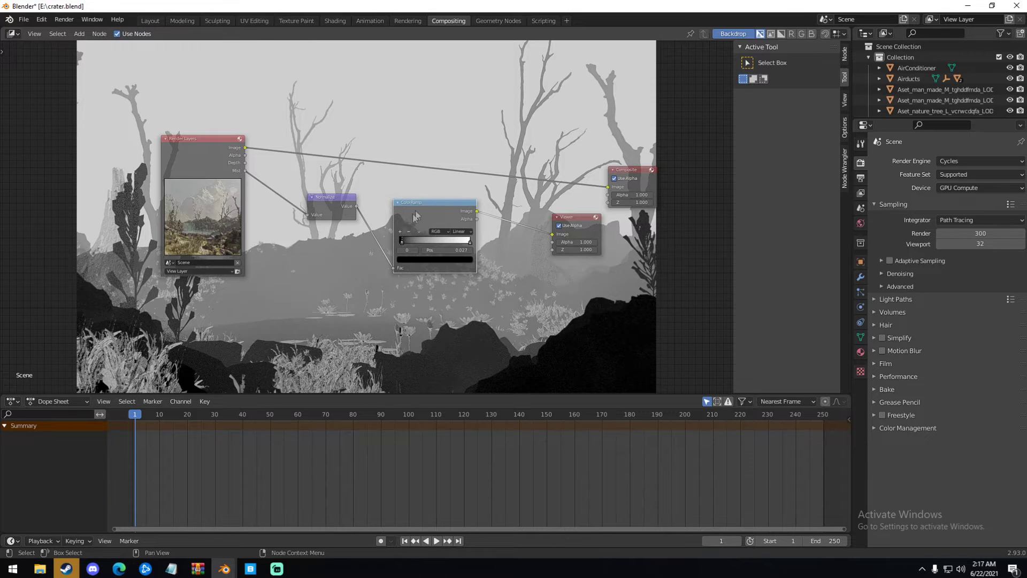
{"action": "scroll", "coordinate": [410, 237], "scroll_direction": "up", "scroll_amount": 2}
{"action": "mouse_move", "coordinate": [415, 256]}
{"action": "left_mouse_down"}
{"action": "mouse_move", "coordinate": [425, 256]}
{"action": "mouse_move", "coordinate": [414, 255]}
{"action": "left_mouse_up"}
{"action": "mouse_move", "coordinate": [518, 255]}
{"action": "left_mouse_down"}
{"action": "mouse_move", "coordinate": [473, 254]}
{"action": "mouse_move", "coordinate": [518, 256]}
{"action": "left_mouse_up"}
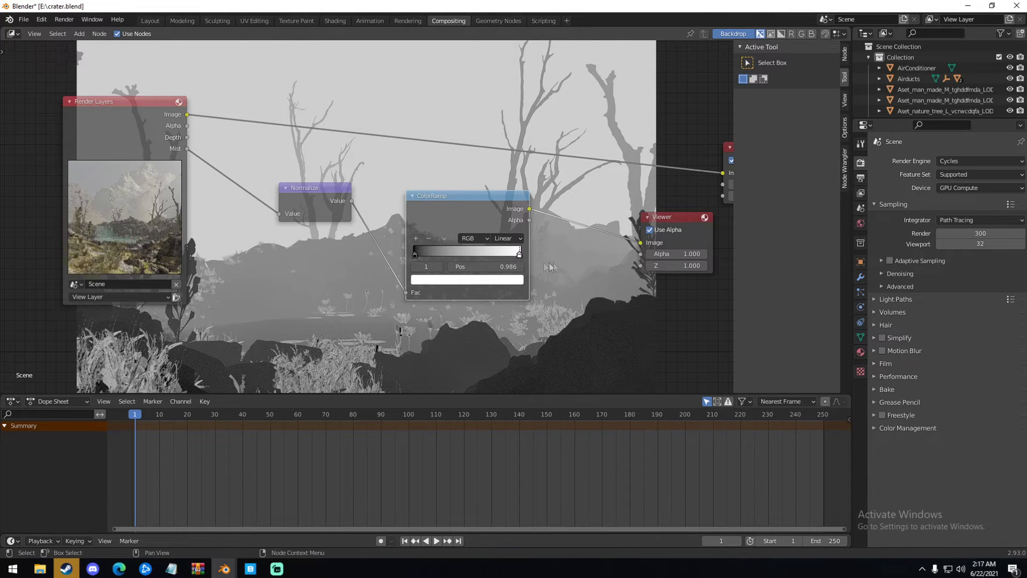
{"action": "scroll", "coordinate": [549, 267], "scroll_direction": "down", "scroll_amount": 2}
{"action": "left_click_drag", "start_coordinate": [595, 228], "coordinate": [629, 266]}
Step: Insert an Add mix node after the ColorRamp and move it up into place
{"action": "left_click_drag", "start_coordinate": [448, 209], "coordinate": [430, 223]}
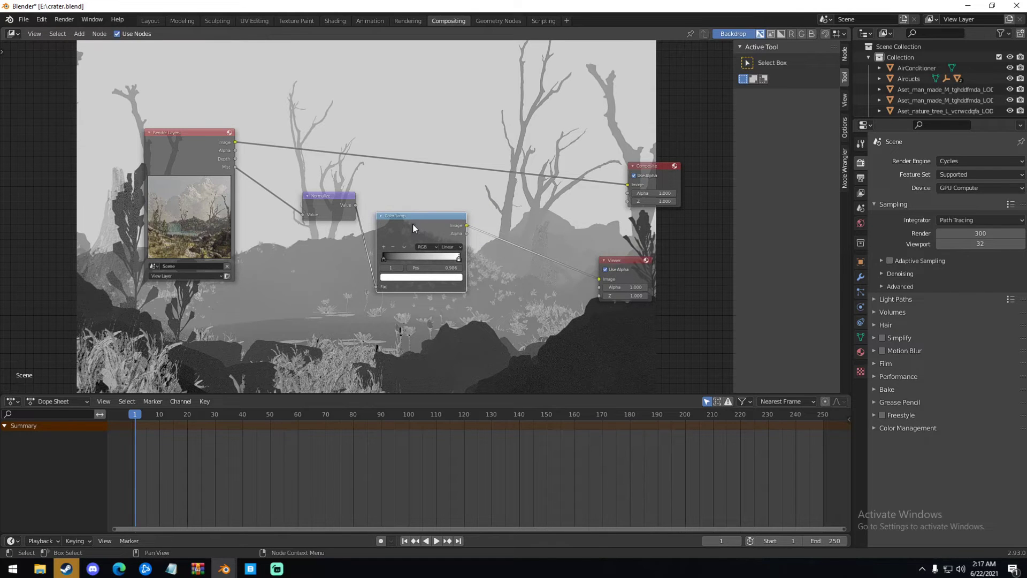
{"action": "key", "text": "ctrl+z"}
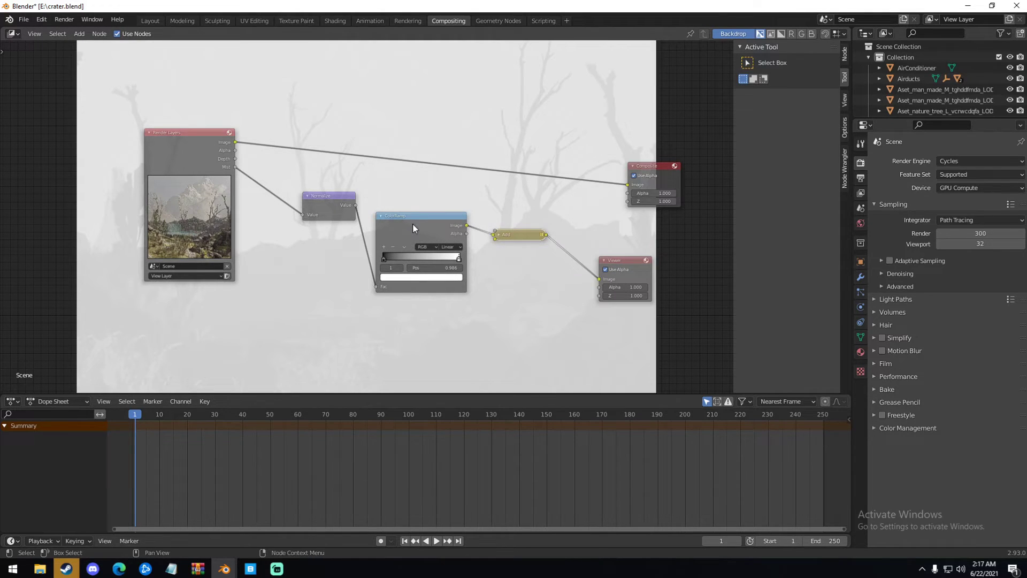
{"action": "left_click_drag", "start_coordinate": [523, 235], "coordinate": [527, 213]}
{"action": "scroll", "coordinate": [512, 232], "scroll_direction": "up", "scroll_amount": 2}
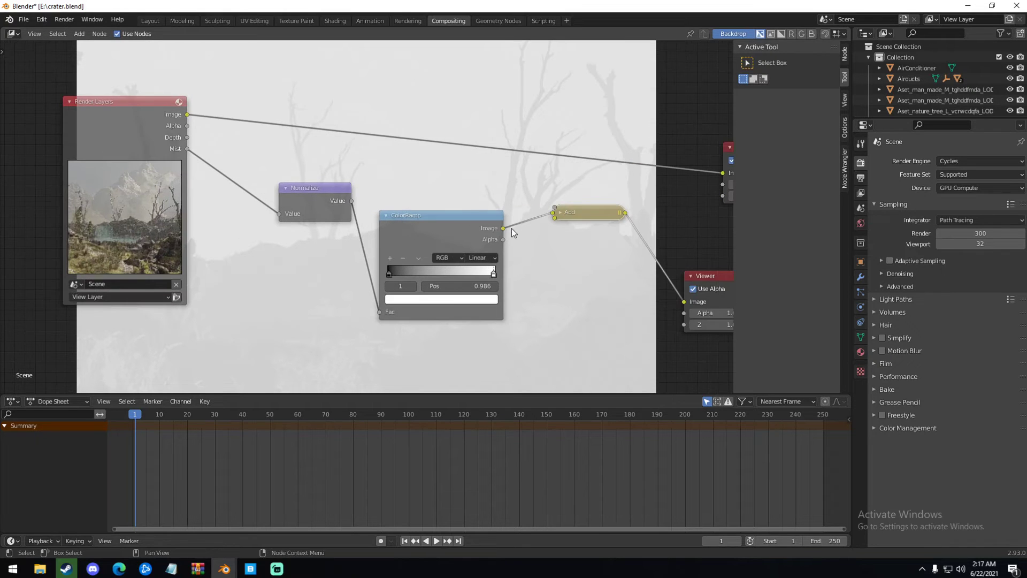
{"action": "left_click", "coordinate": [561, 212]}
{"action": "left_click", "coordinate": [560, 214]}
Step: Connect the Render Layers Image output into the Add node's second input
{"action": "left_click_drag", "start_coordinate": [187, 114], "coordinate": [555, 222]}
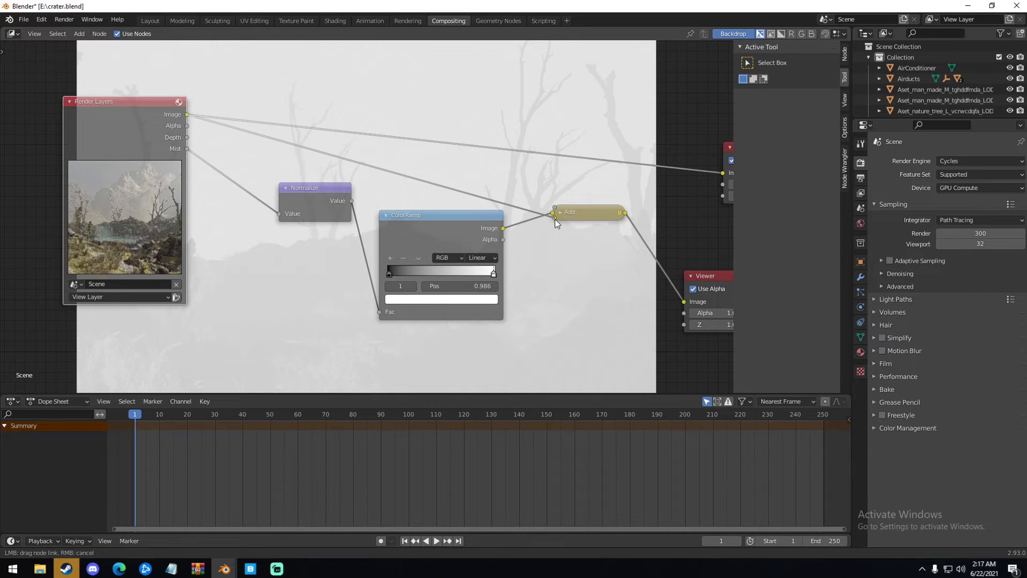
{"action": "left_click_drag", "start_coordinate": [555, 222], "coordinate": [557, 223]}
{"action": "scroll", "coordinate": [522, 249], "scroll_direction": "down", "scroll_amount": 3}
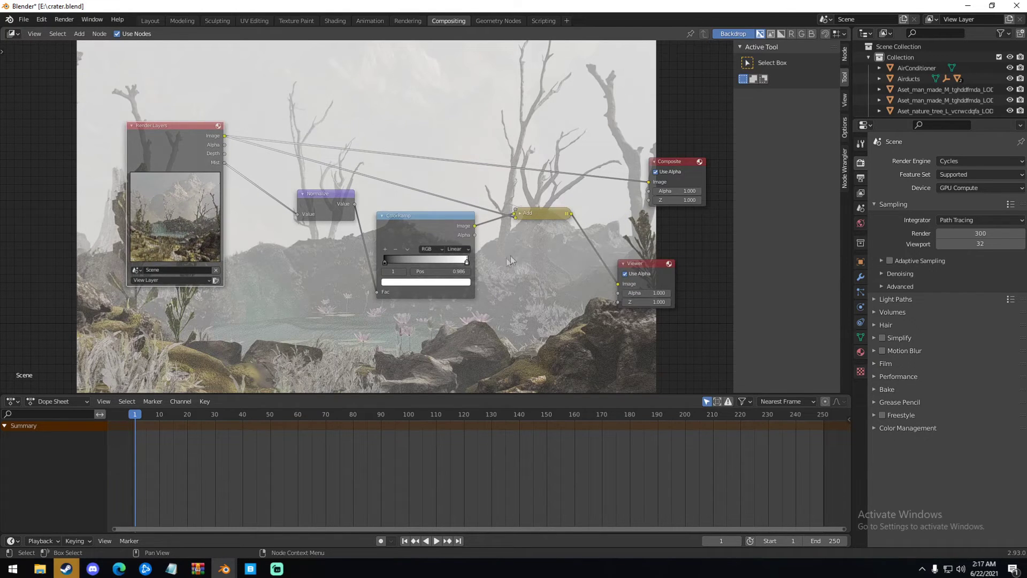
{"action": "scroll", "coordinate": [523, 273], "scroll_direction": "right", "scroll_amount": 3, "text": "ctrl"}
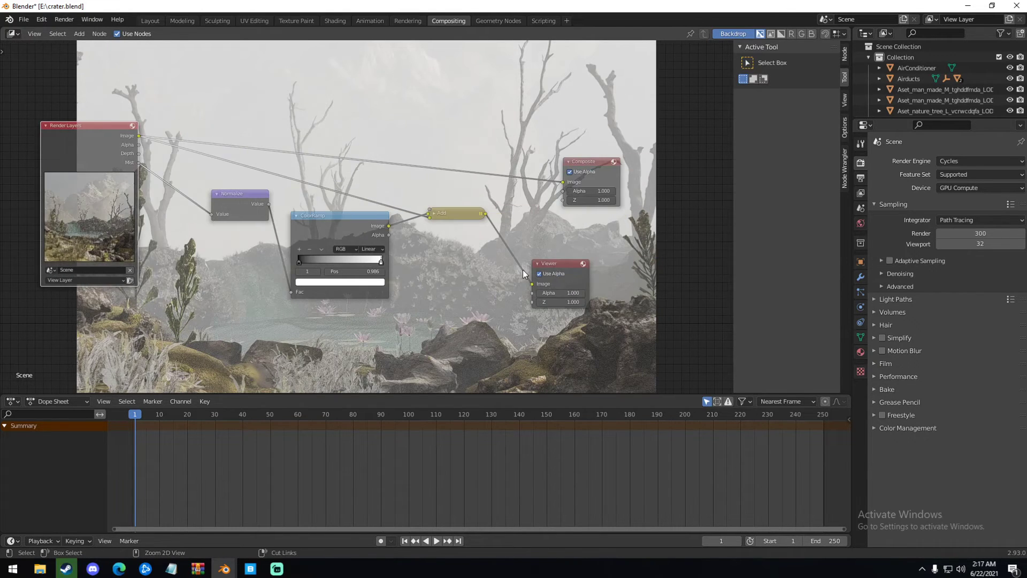
{"action": "left_click", "coordinate": [844, 101]}
Step: Fit the backdrop to the editor and set the ColorRamp black stop to Pos 0.382
{"action": "left_click", "coordinate": [787, 124]}
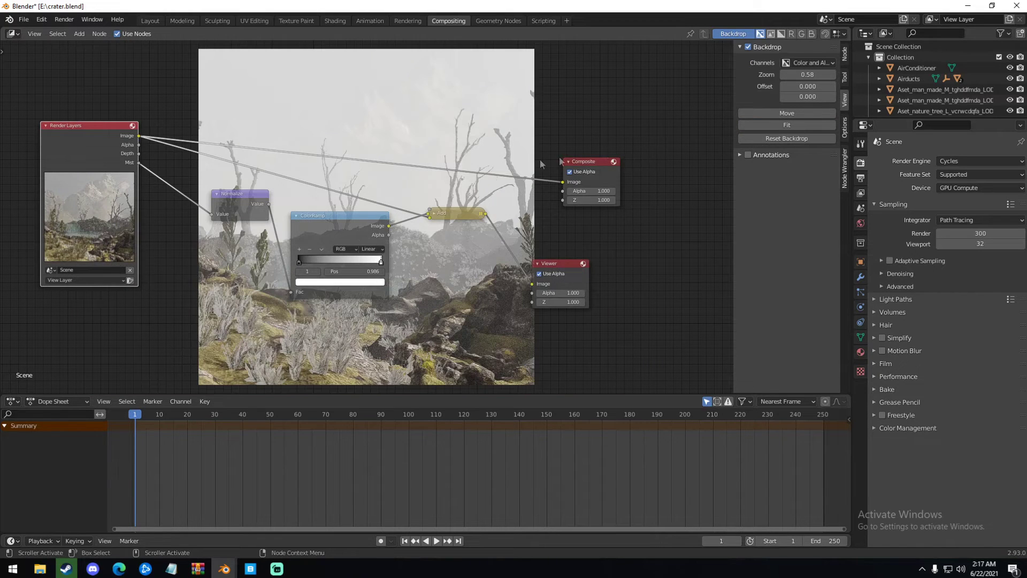
{"action": "left_click_drag", "start_coordinate": [333, 220], "coordinate": [354, 222]}
{"action": "scroll", "coordinate": [307, 268], "scroll_direction": "up", "scroll_amount": 2}
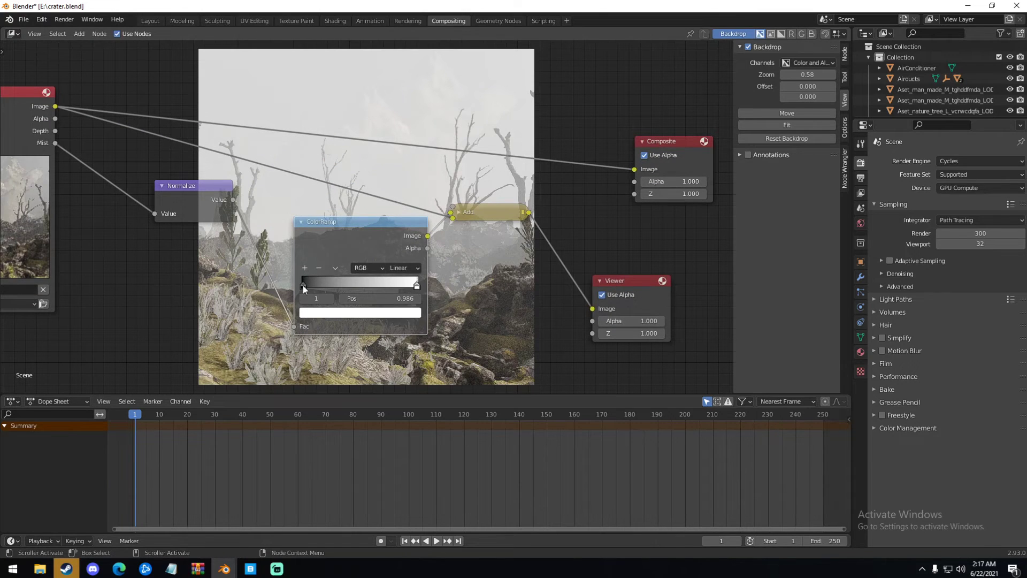
{"action": "left_click_drag", "start_coordinate": [303, 285], "coordinate": [342, 284]}
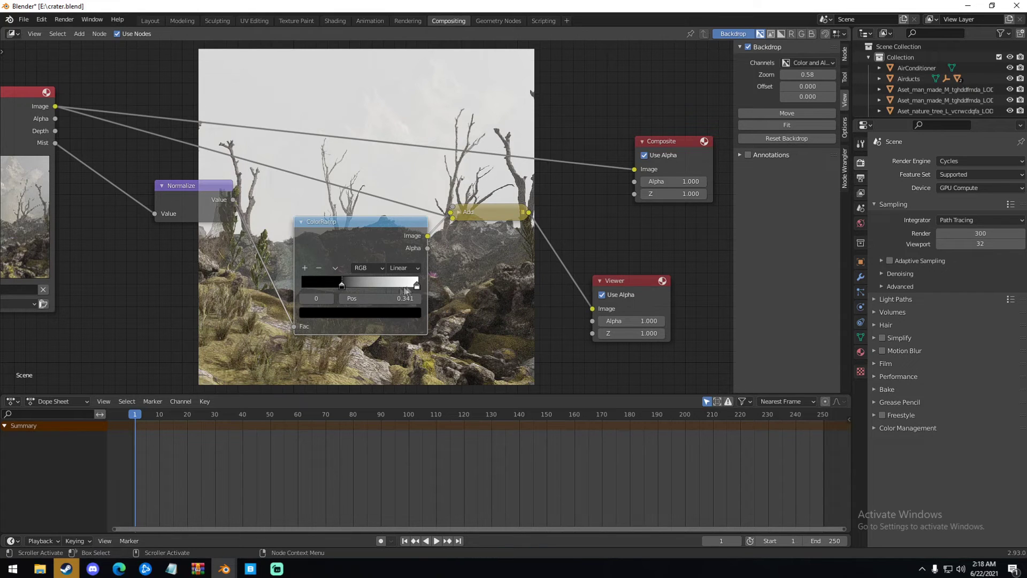
{"action": "left_click", "coordinate": [417, 285]}
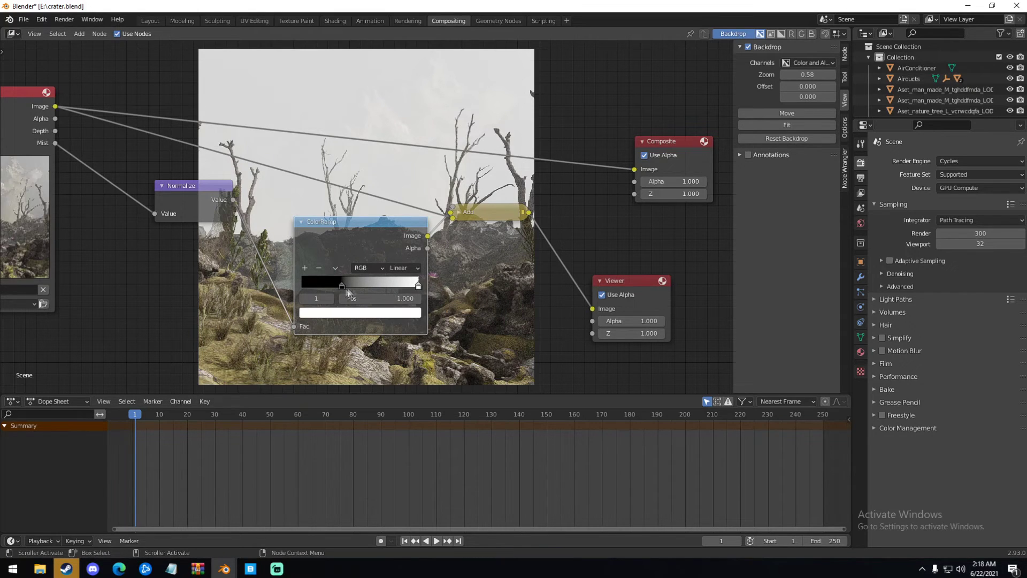
{"action": "mouse_move", "coordinate": [347, 288]}
{"action": "left_mouse_down"}
{"action": "mouse_move", "coordinate": [418, 289]}
{"action": "mouse_move", "coordinate": [347, 292]}
{"action": "left_mouse_up"}
{"action": "left_click_drag", "start_coordinate": [368, 224], "coordinate": [317, 215]}
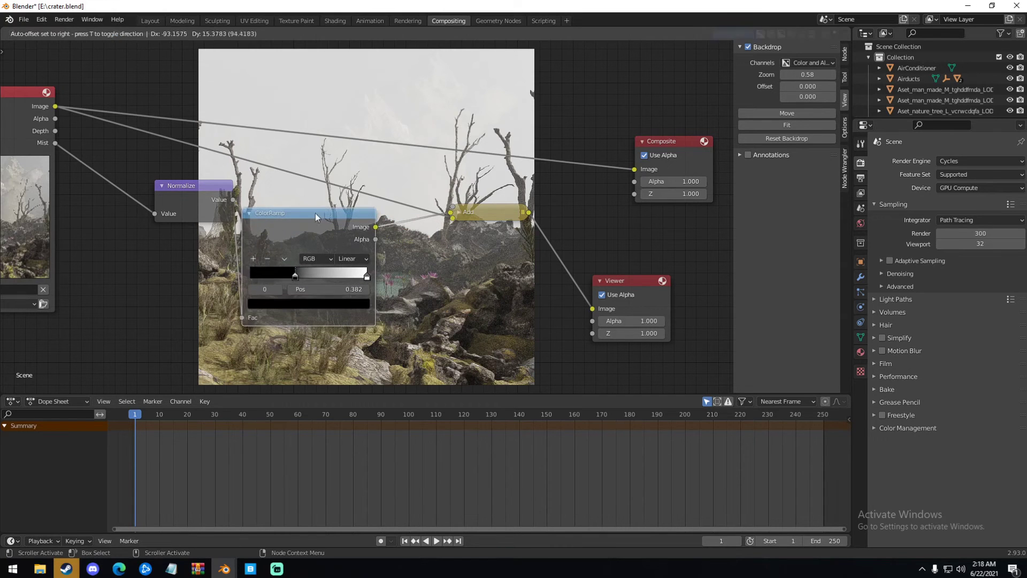
Step: Rearrange the Normalize, ColorRamp and Add nodes further left and down
{"action": "left_click_drag", "start_coordinate": [196, 191], "coordinate": [150, 191]}
{"action": "left_click_drag", "start_coordinate": [267, 213], "coordinate": [245, 188]}
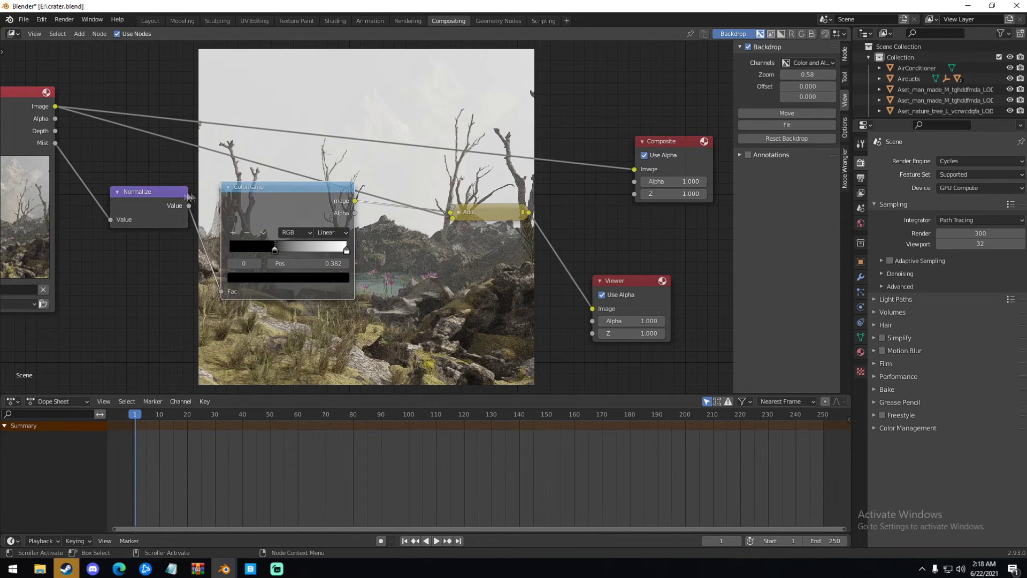
{"action": "left_click_drag", "start_coordinate": [157, 187], "coordinate": [118, 188]}
{"action": "left_click_drag", "start_coordinate": [310, 191], "coordinate": [277, 202]}
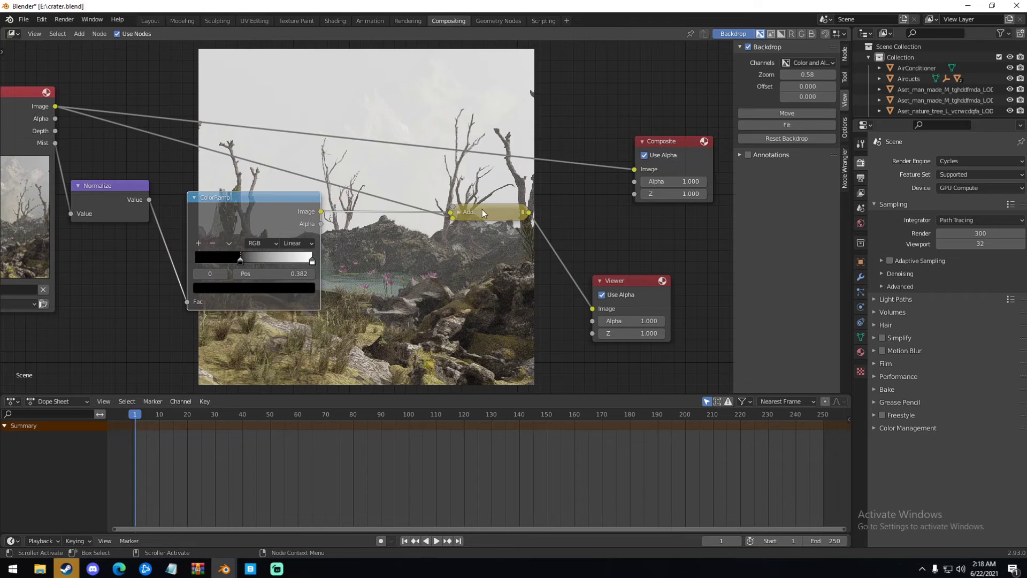
{"action": "left_click_drag", "start_coordinate": [481, 213], "coordinate": [444, 229]}
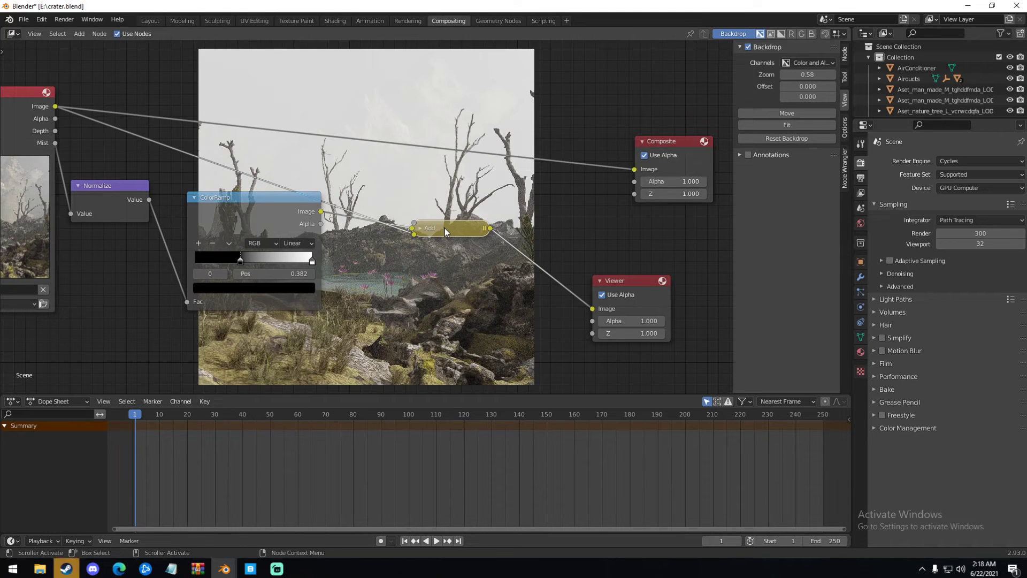
Step: Try a second Add node fed by Depth, with a duplicated ColorRamp pushed toward white
{"action": "key", "text": "ctrl+KP_Add"}
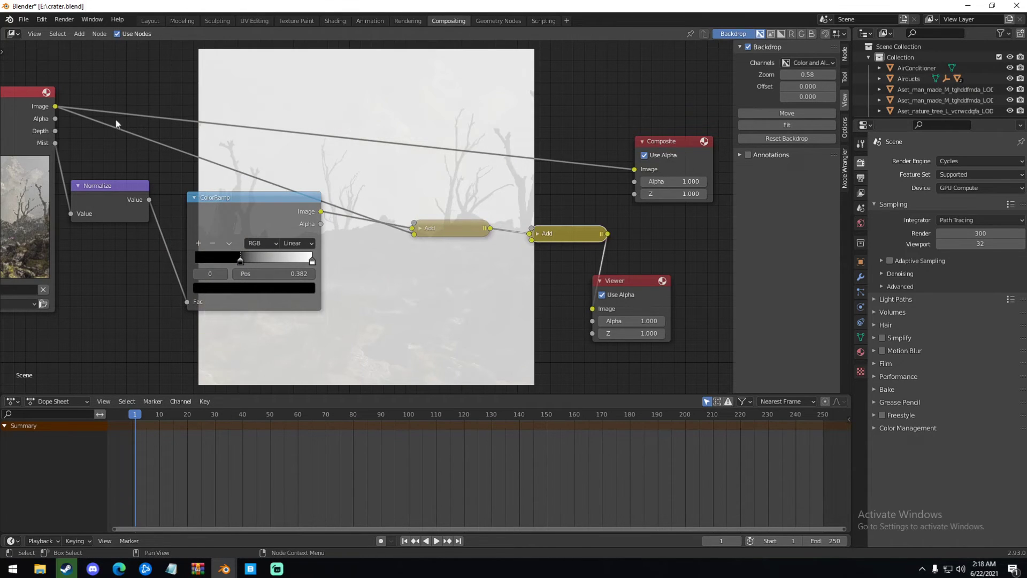
{"action": "left_click_drag", "start_coordinate": [54, 131], "coordinate": [532, 240]}
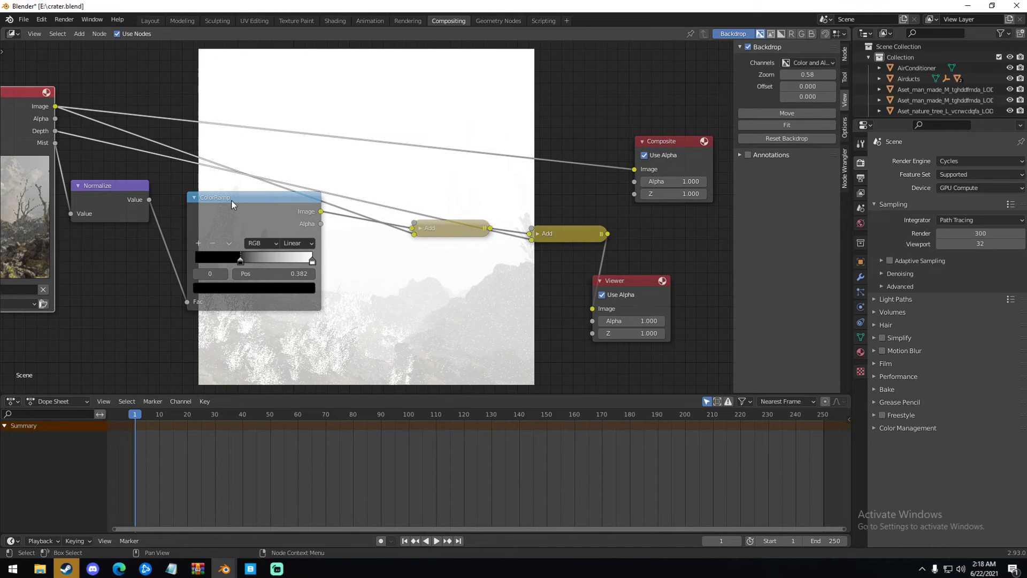
{"action": "left_click_drag", "start_coordinate": [447, 233], "coordinate": [435, 118]}
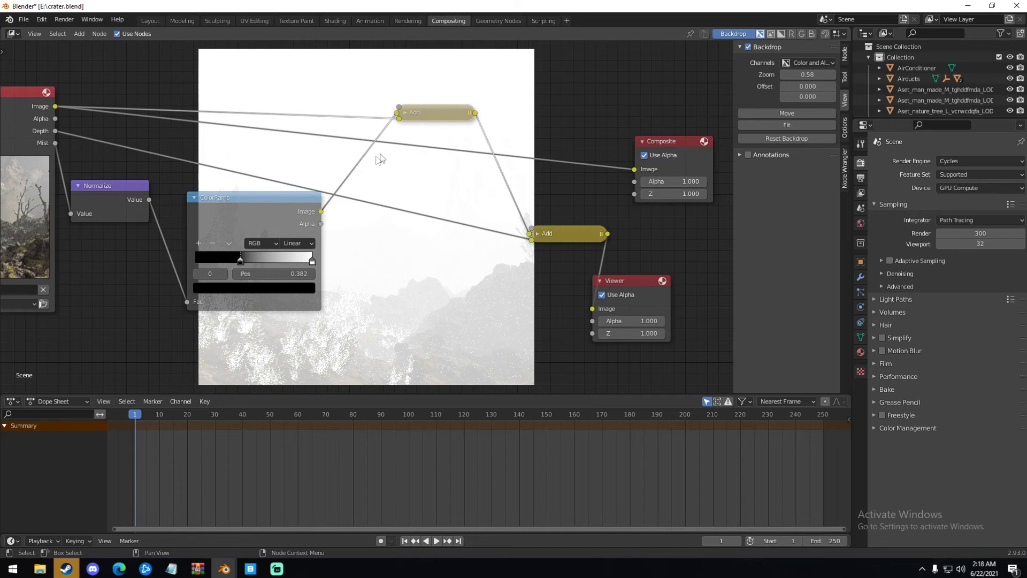
{"action": "left_click", "coordinate": [267, 203]}
{"action": "key", "text": "shift+d"}
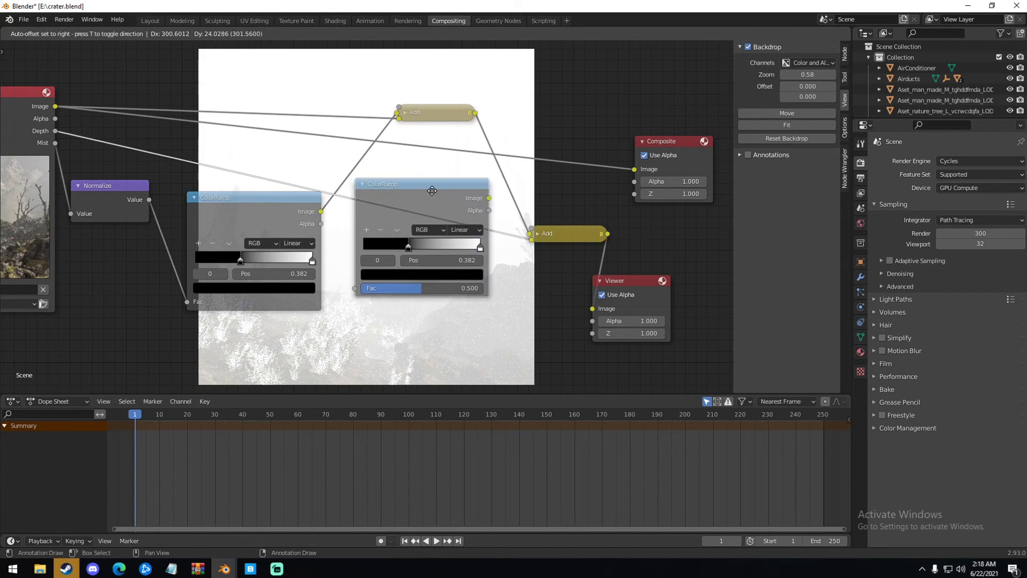
{"action": "left_click", "coordinate": [428, 190]}
{"action": "left_click_drag", "start_coordinate": [403, 250], "coordinate": [464, 247]}
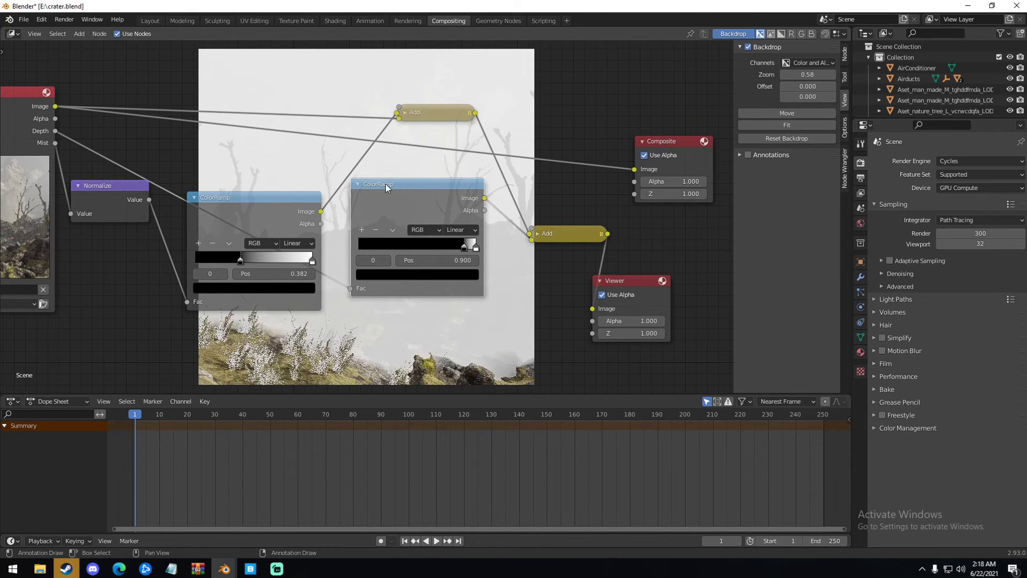
Step: Delete the duplicate ColorRamp and the second Add node
{"action": "scroll", "coordinate": [387, 188], "scroll_direction": "down", "scroll_amount": 1}
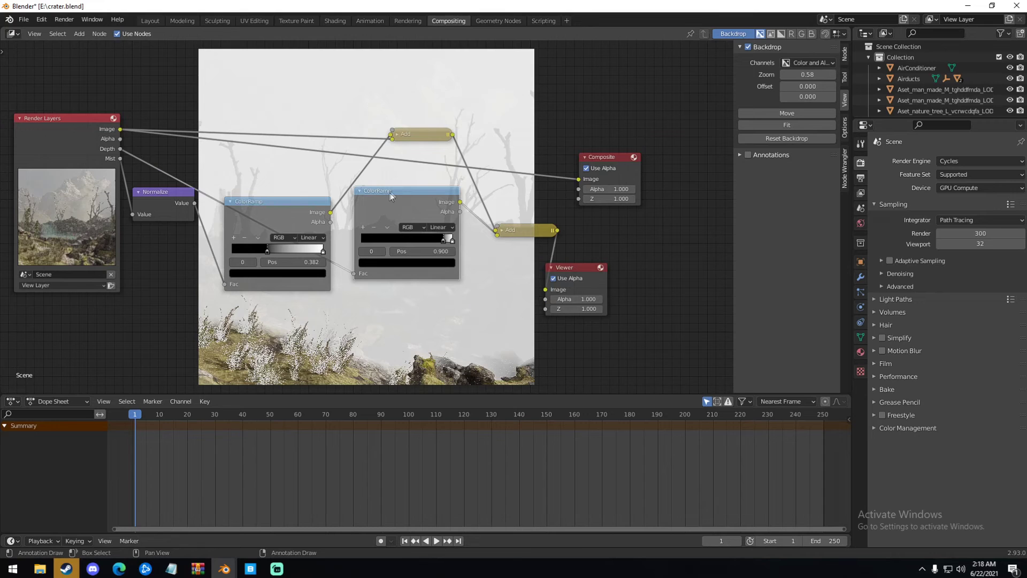
{"action": "left_click", "coordinate": [393, 208]}
{"action": "key", "text": "x"}
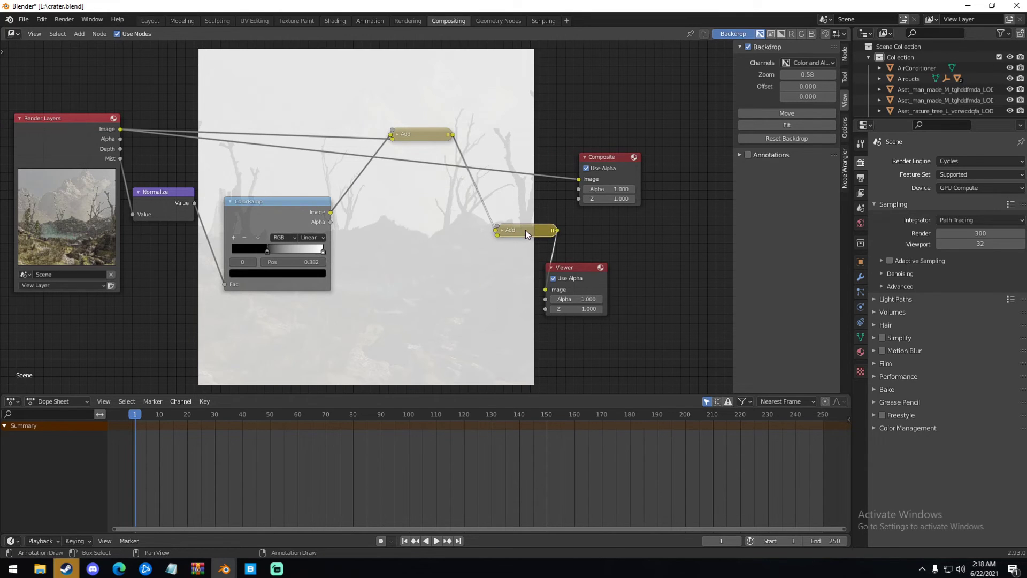
{"action": "left_click", "coordinate": [524, 230]}
{"action": "key", "text": "x"}
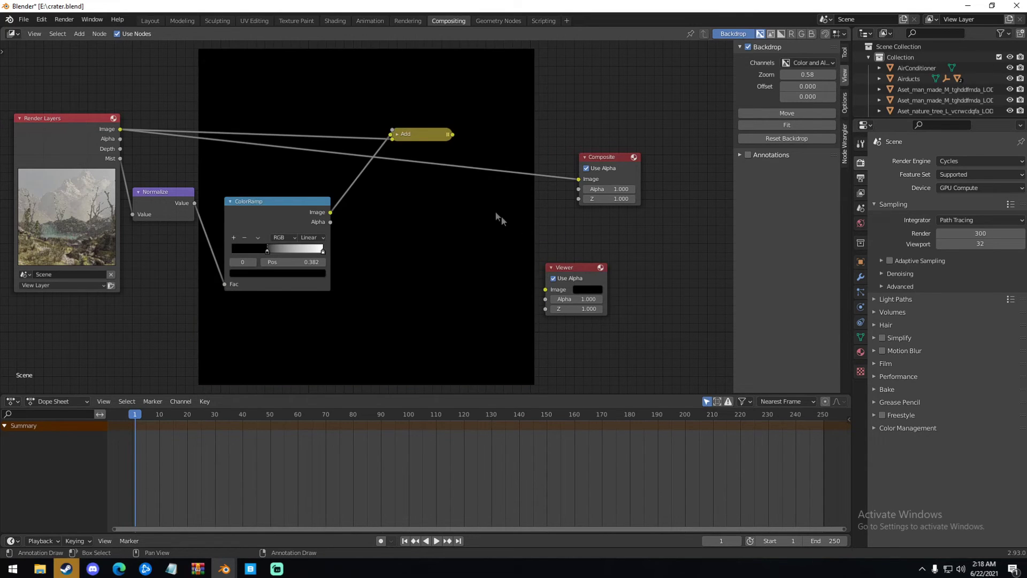
Step: Preview the Add node and insert it into the link feeding the Viewer node
{"action": "left_click", "coordinate": [426, 138], "text": "ctrl+shift"}
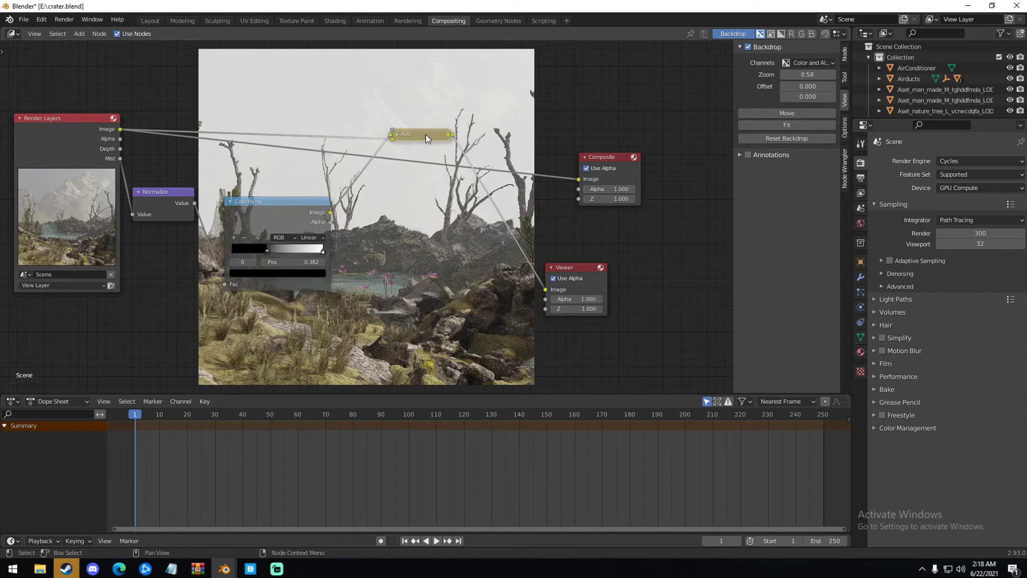
{"action": "left_click_drag", "start_coordinate": [408, 137], "coordinate": [432, 261]}
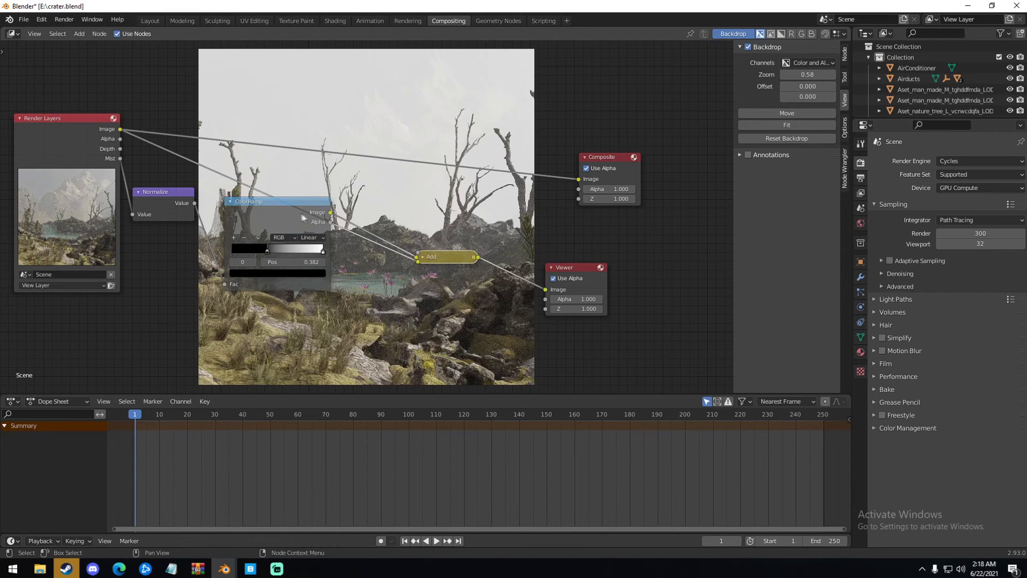
{"action": "left_click_drag", "start_coordinate": [285, 215], "coordinate": [197, 232]}
Step: Experiment with the ColorRamp stops, trying black at 0.182, 0.473, 0.327 and white at 0.659
{"action": "left_click_drag", "start_coordinate": [180, 271], "coordinate": [162, 274]}
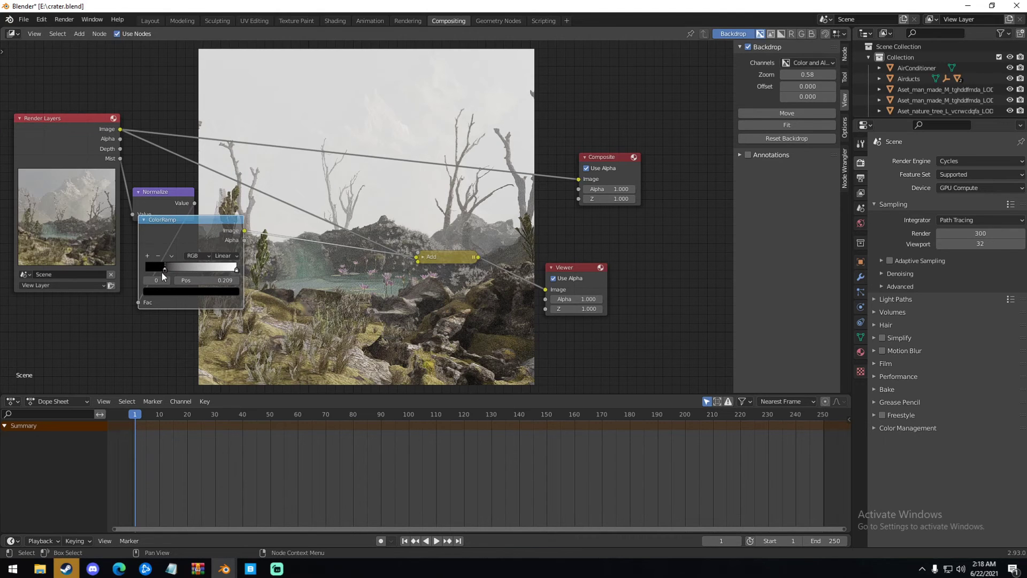
{"action": "left_click_drag", "start_coordinate": [236, 269], "coordinate": [230, 273]}
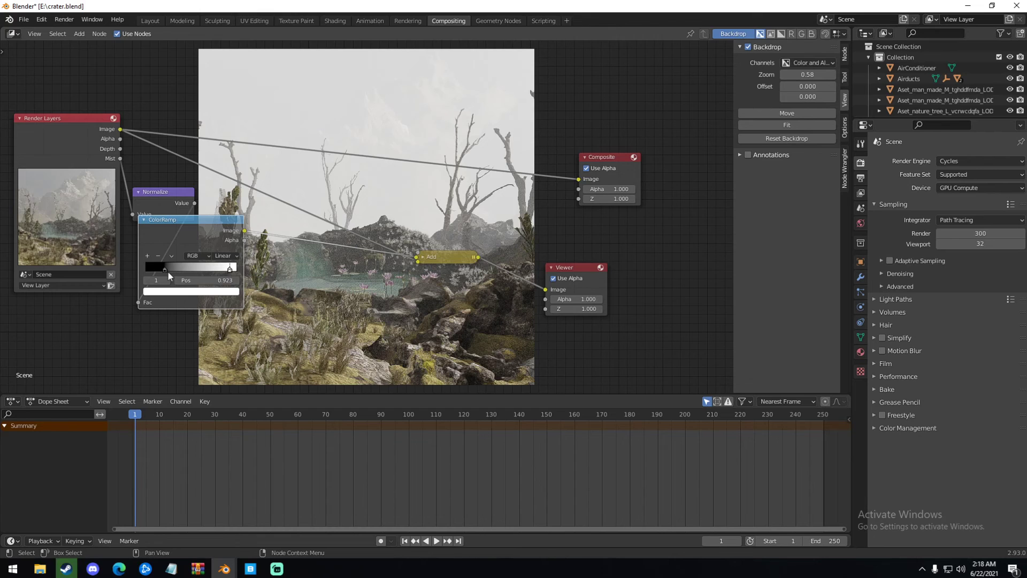
{"action": "left_click_drag", "start_coordinate": [168, 270], "coordinate": [193, 270]}
{"action": "left_click_drag", "start_coordinate": [209, 220], "coordinate": [231, 210]}
{"action": "scroll", "coordinate": [456, 182], "scroll_direction": "up", "scroll_amount": 2}
{"action": "left_click_drag", "start_coordinate": [220, 247], "coordinate": [198, 250]}
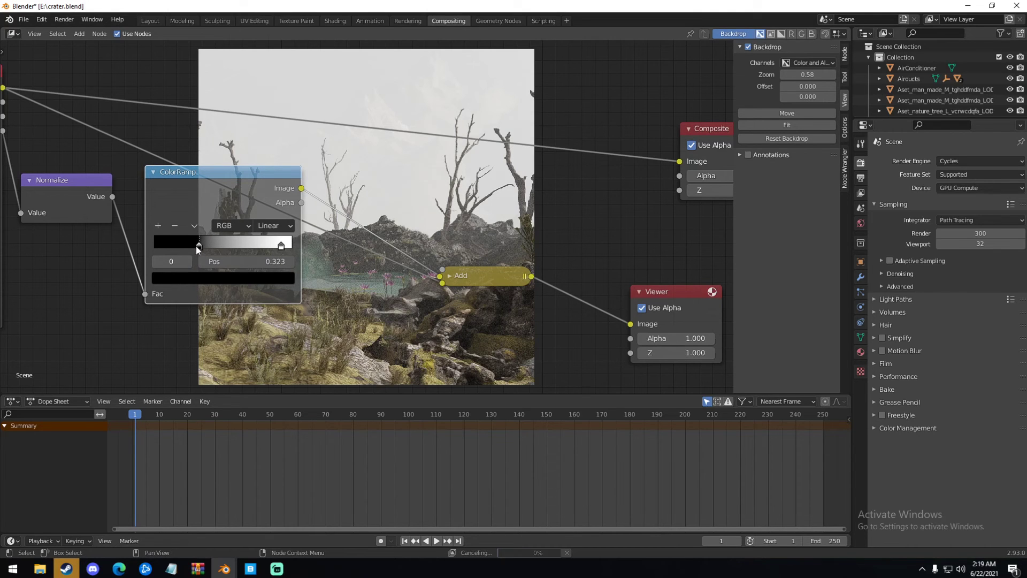
Step: Delete Normalize, link Mist directly to ColorRamp Fac, and set the black stop to 0.586
{"action": "left_click", "coordinate": [69, 183]}
{"action": "key", "text": "x"}
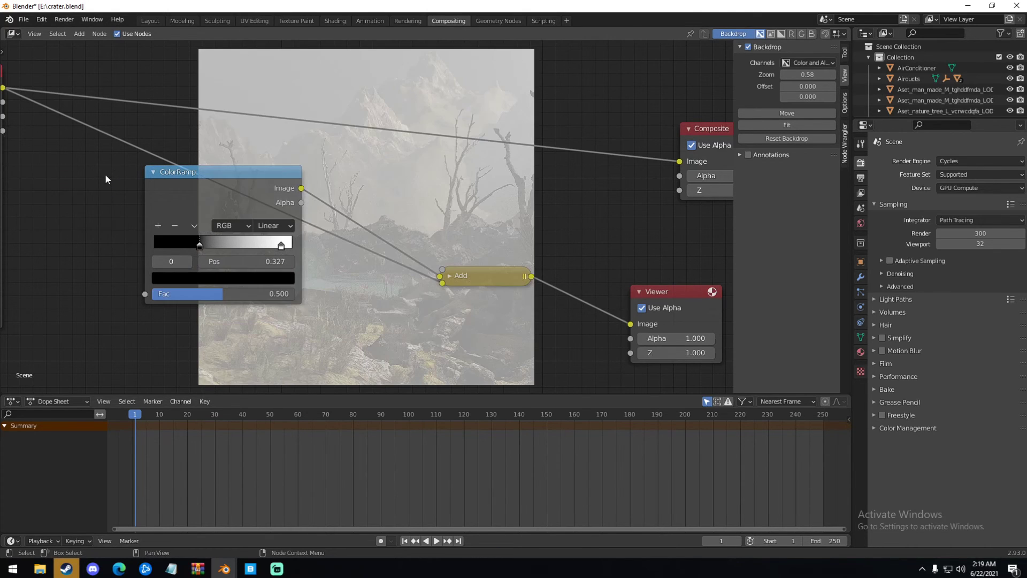
{"action": "middle_click_drag", "start_coordinate": [105, 173], "coordinate": [254, 181]}
{"action": "left_click_drag", "start_coordinate": [144, 133], "coordinate": [286, 297]}
{"action": "left_click_drag", "start_coordinate": [322, 183], "coordinate": [168, 188]}
{"action": "left_click_drag", "start_coordinate": [187, 255], "coordinate": [226, 254]}
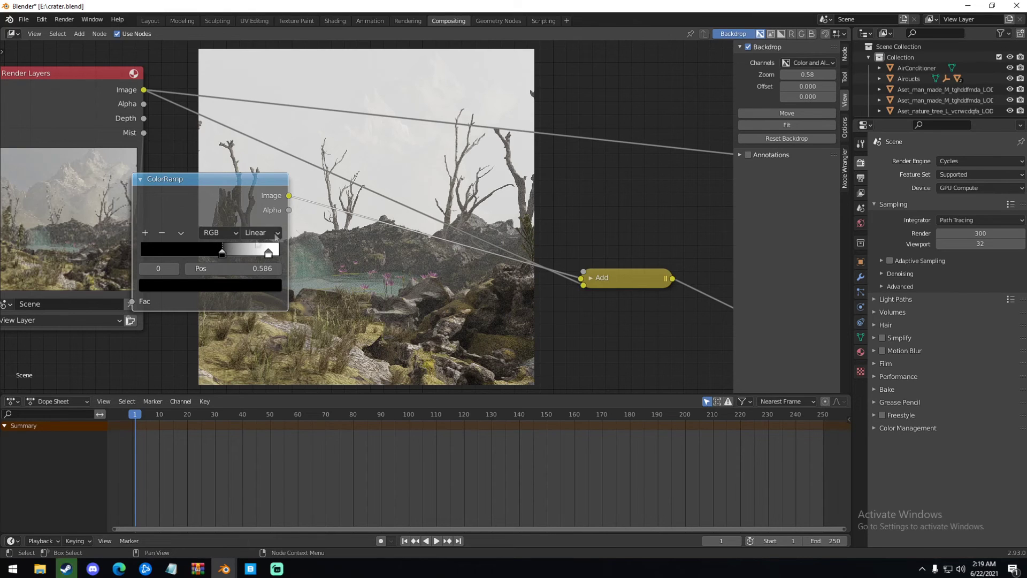
{"action": "left_click_drag", "start_coordinate": [196, 186], "coordinate": [270, 210]}
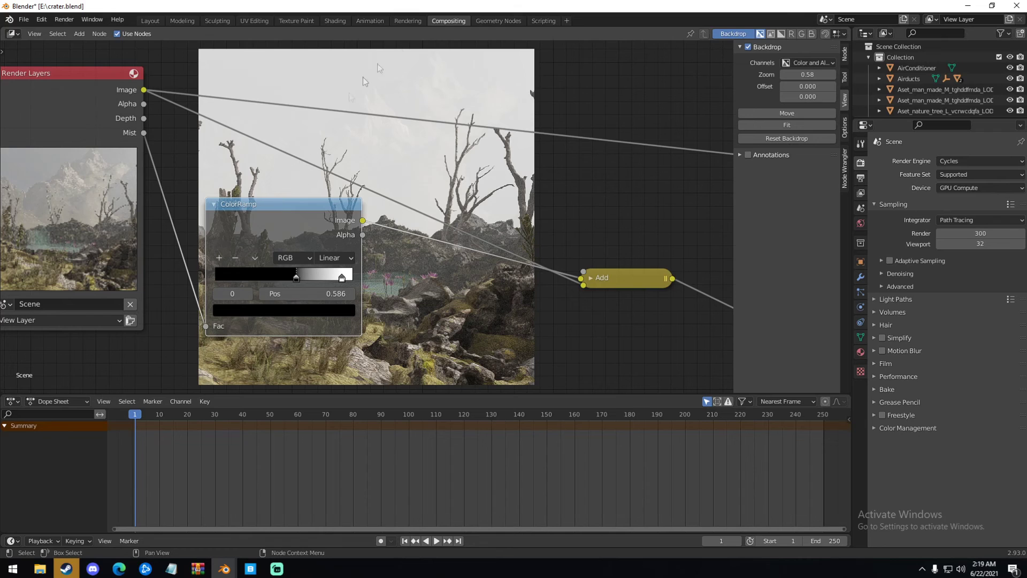
Step: In the Rendering workspace, switch the image editor from Render Result to the Viewer Node image
{"action": "left_click", "coordinate": [407, 20]}
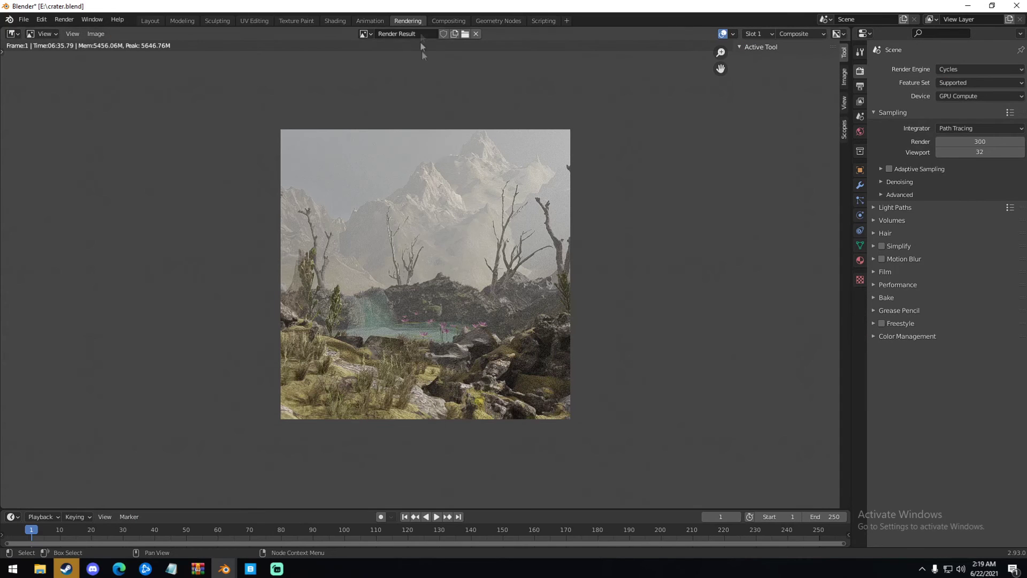
{"action": "left_click", "coordinate": [366, 35]}
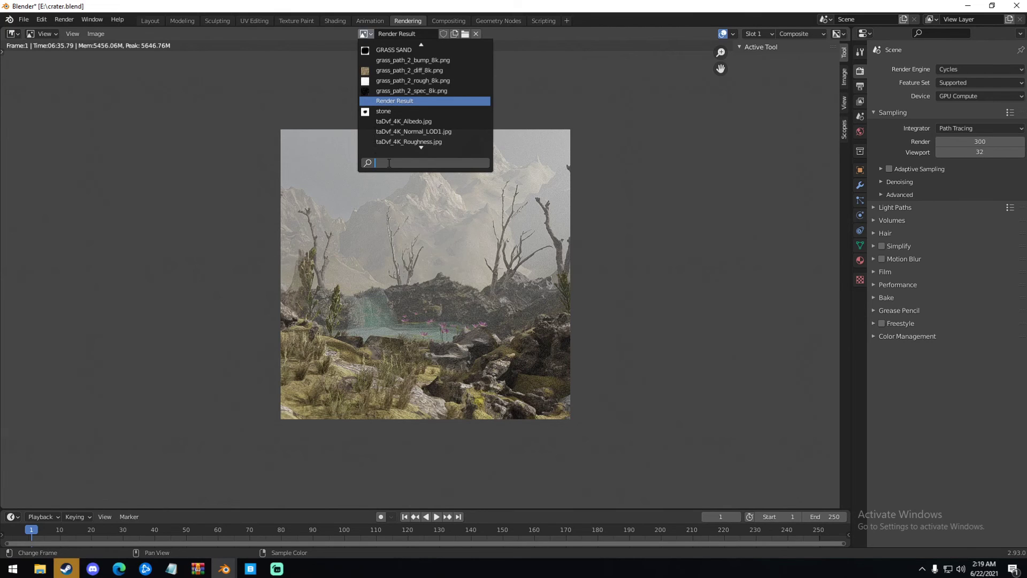
{"action": "type", "text": "view"}
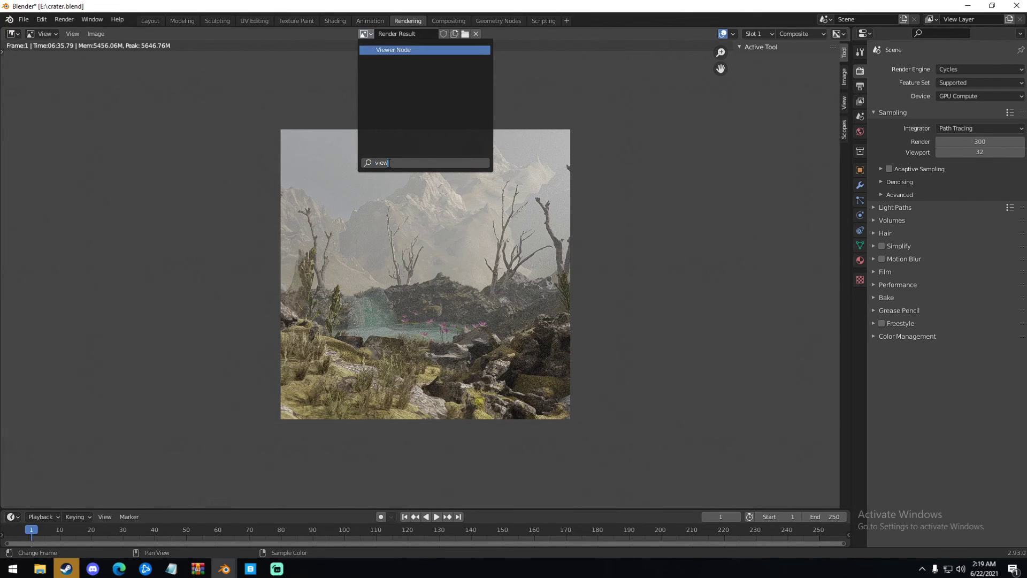
{"action": "left_click", "coordinate": [406, 49]}
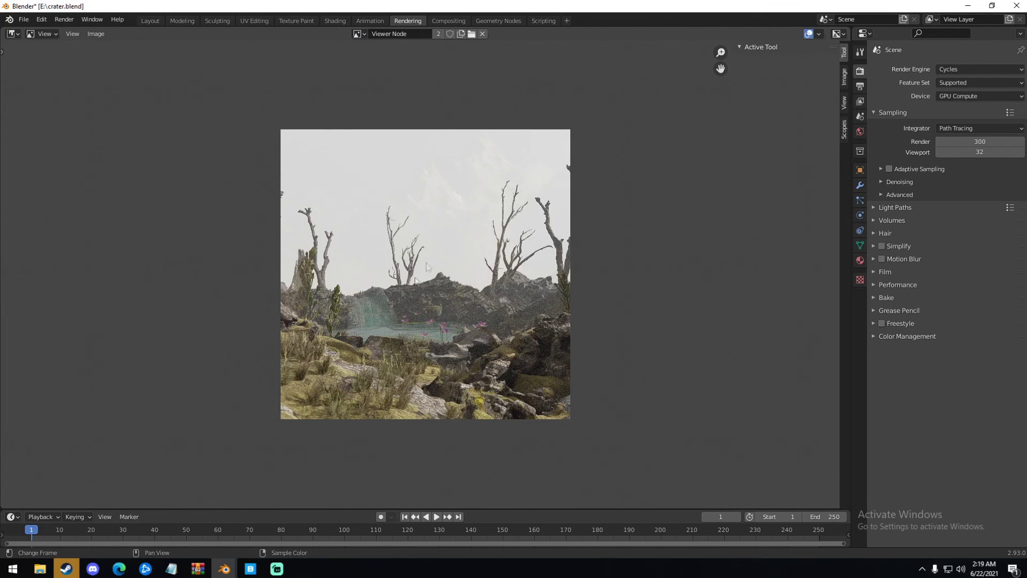
{"action": "left_click", "coordinate": [356, 36]}
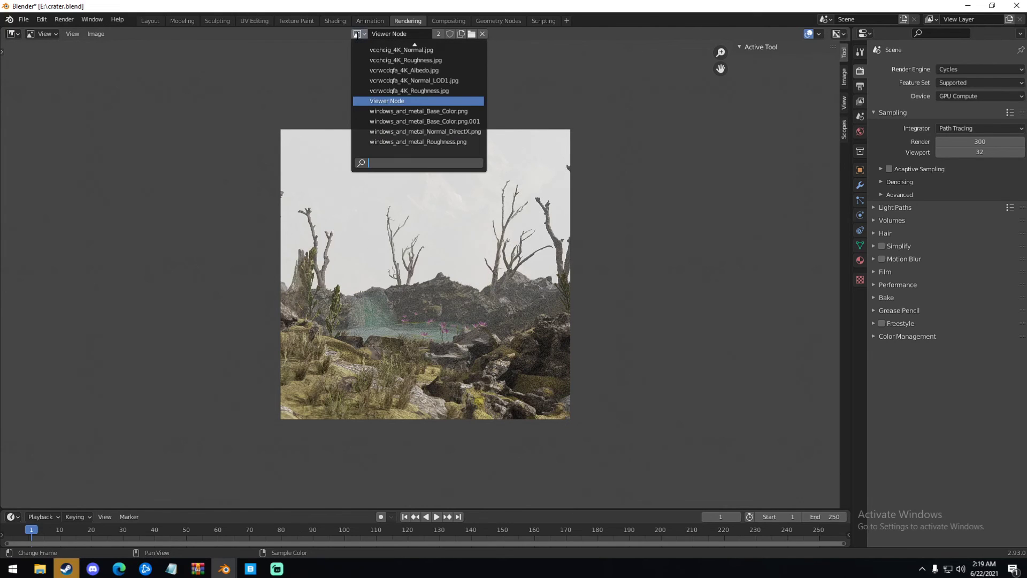